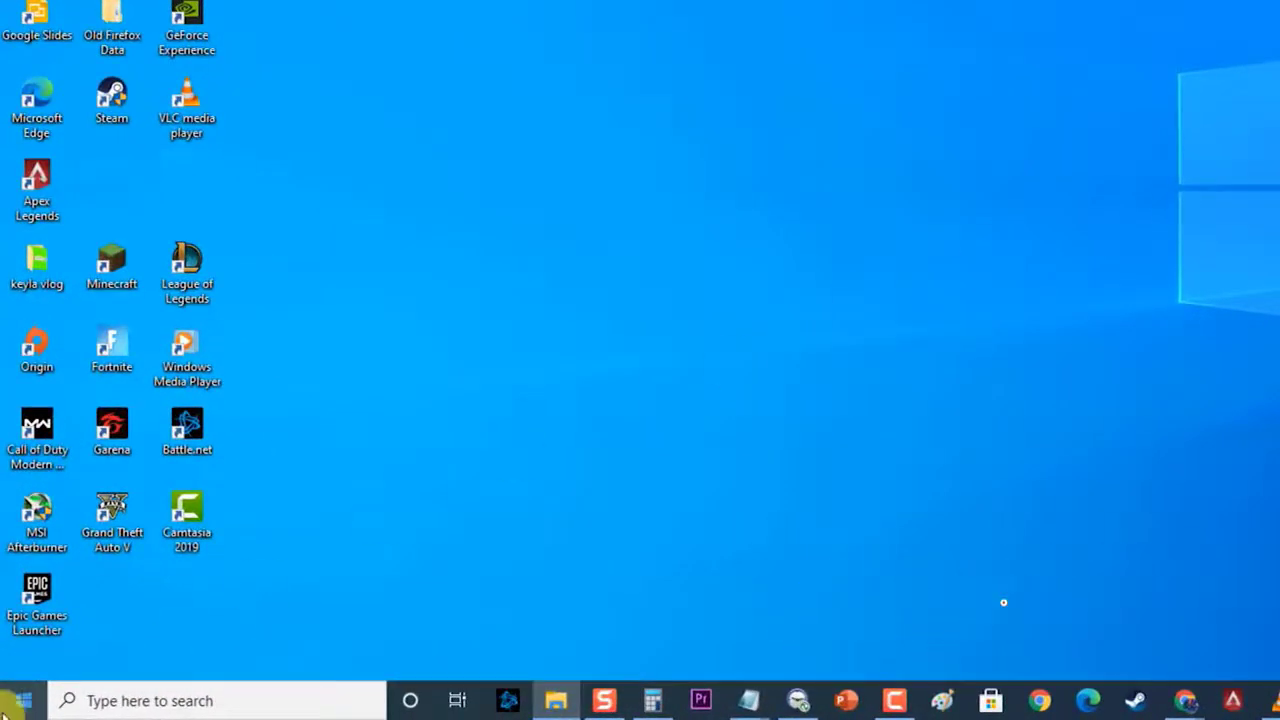
# Bring up the computer's power options from the desktop.
pyautogui.click(22, 700)
pyautogui.click(26, 658)
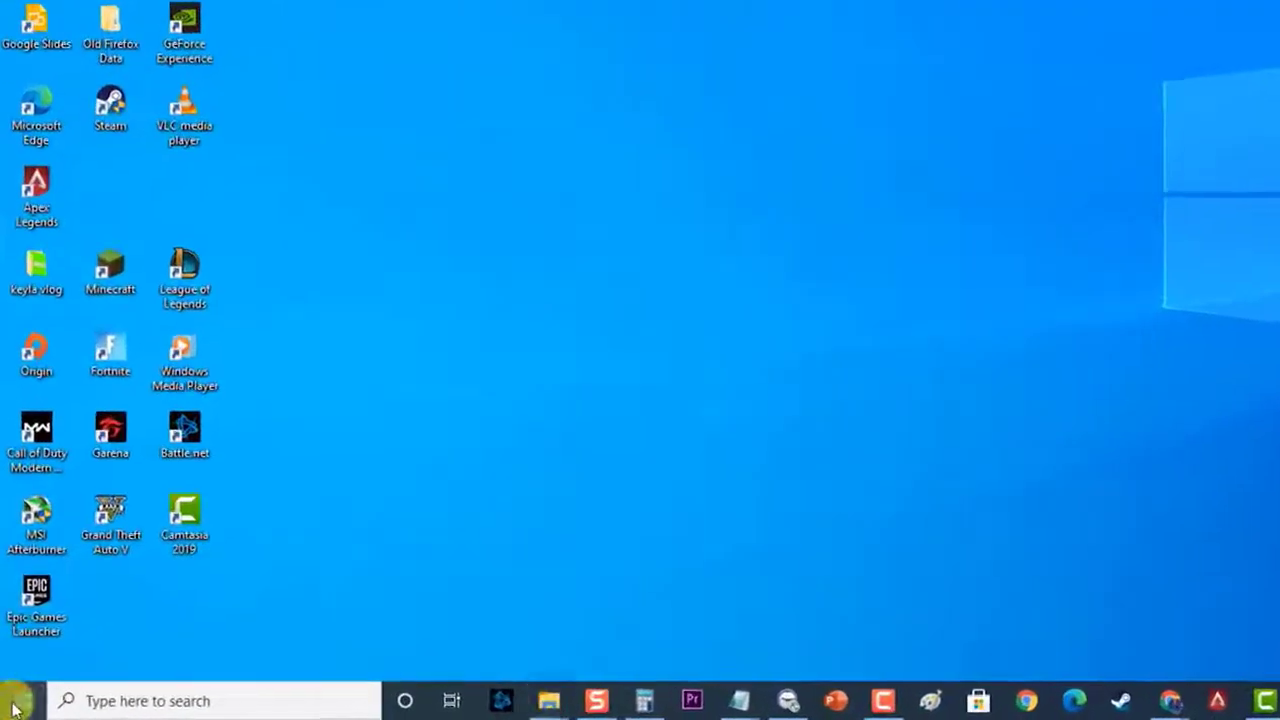
# Check for Windows updates in the Update & Security settings, and close Settings when the check is finished.
pyautogui.click(15, 706)
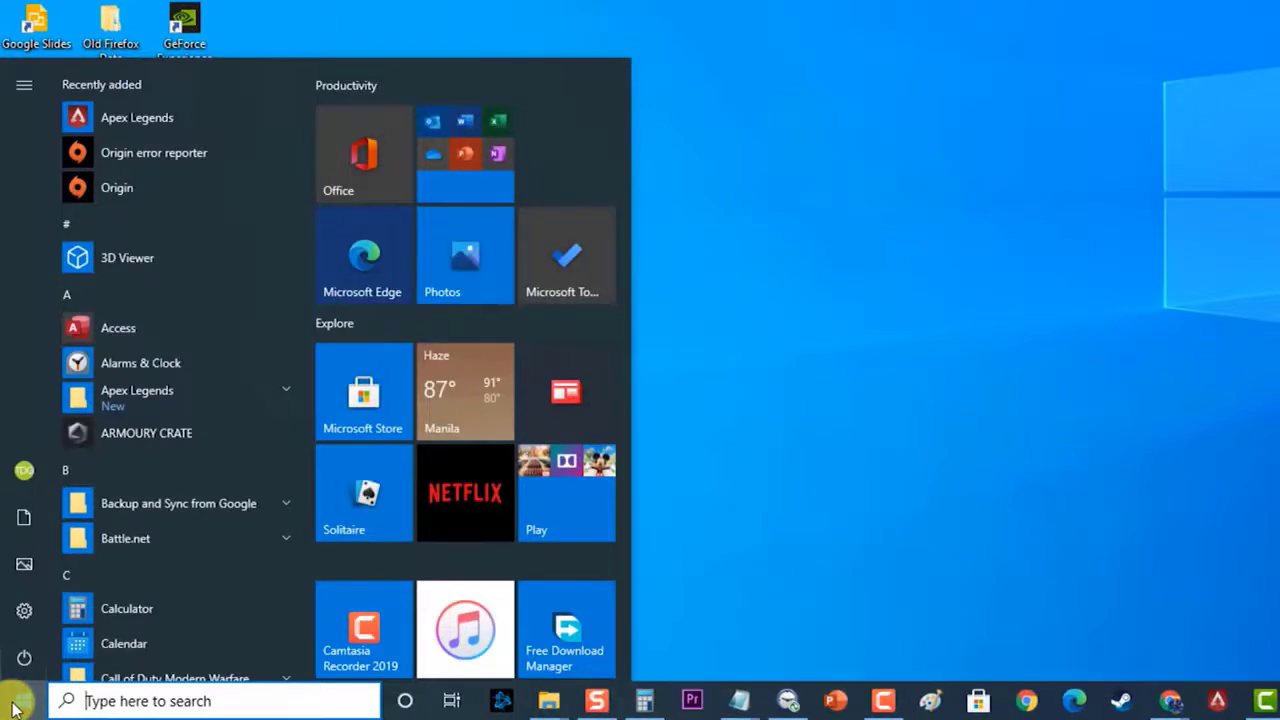
pyautogui.click(24, 610)
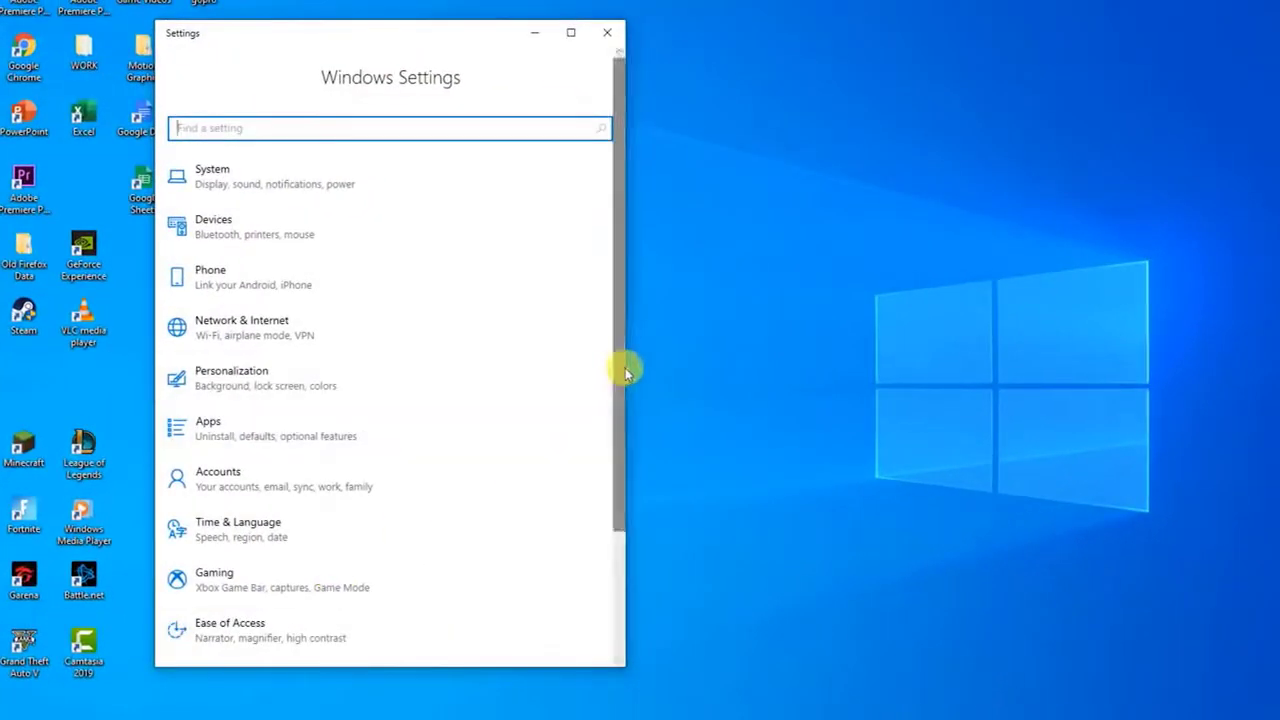
pyautogui.moveTo(629, 366); pyautogui.dragTo(1008, 322)
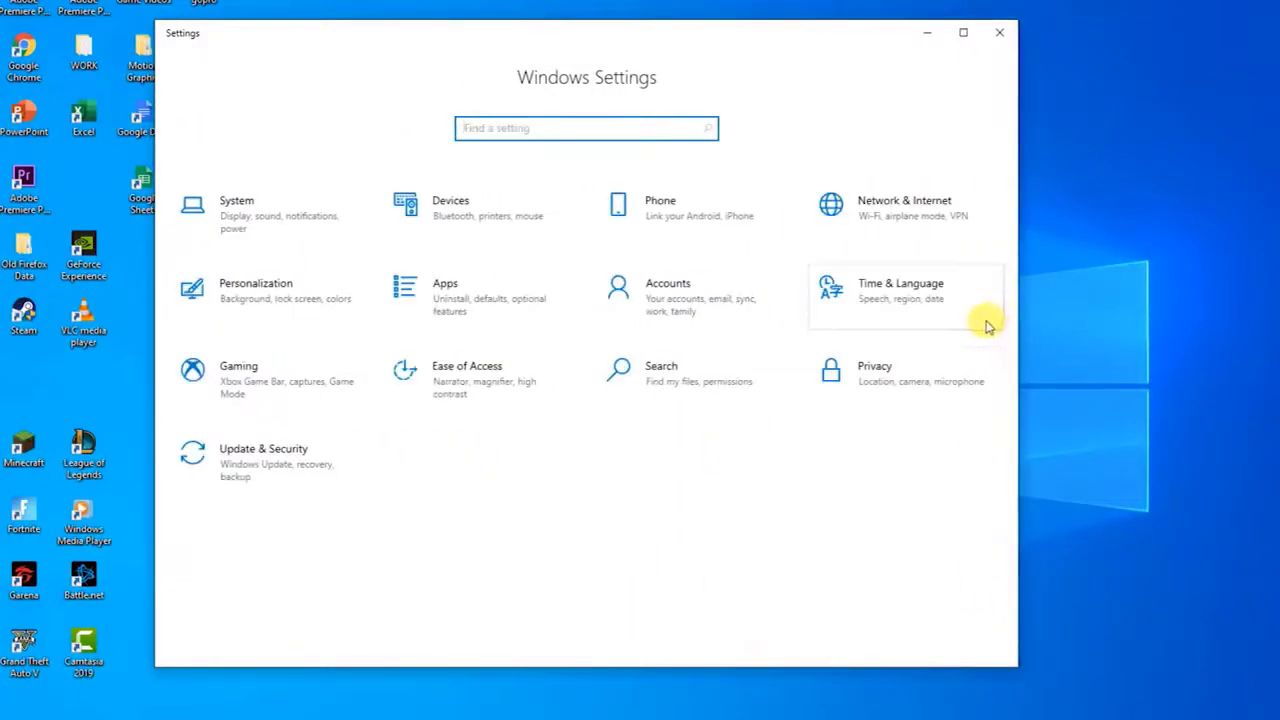
pyautogui.click(266, 477)
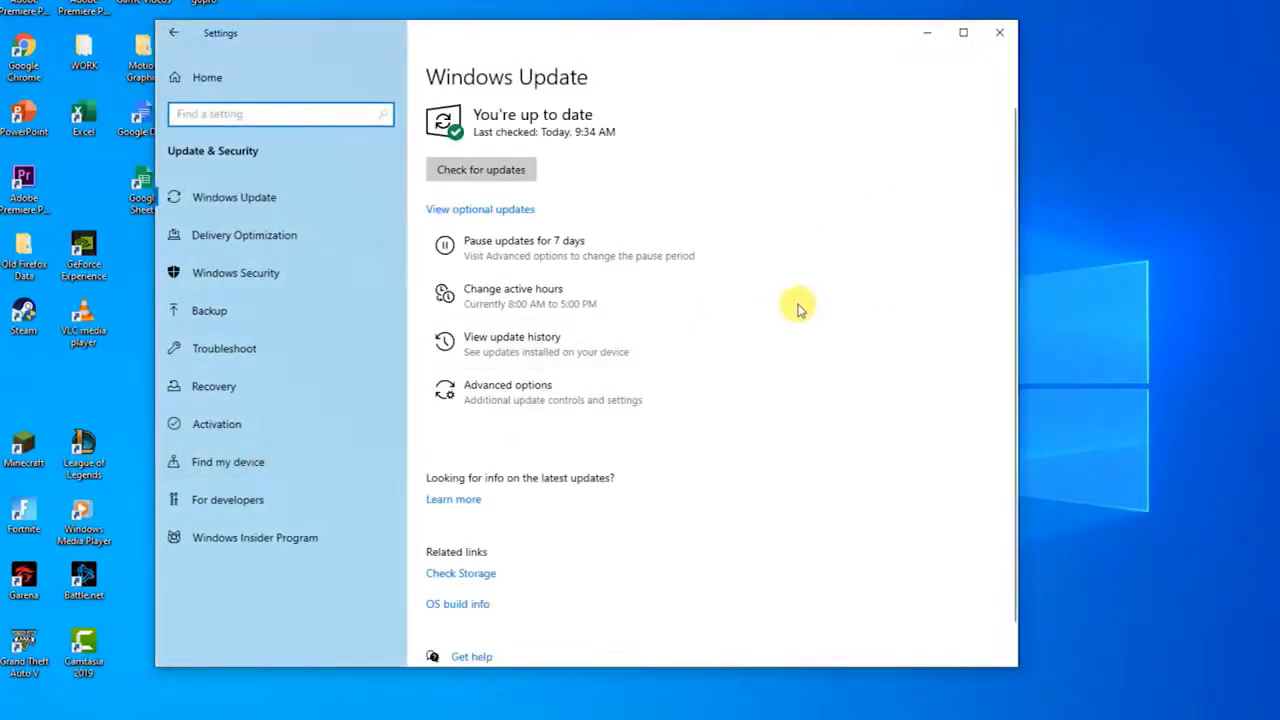
pyautogui.click(484, 170)
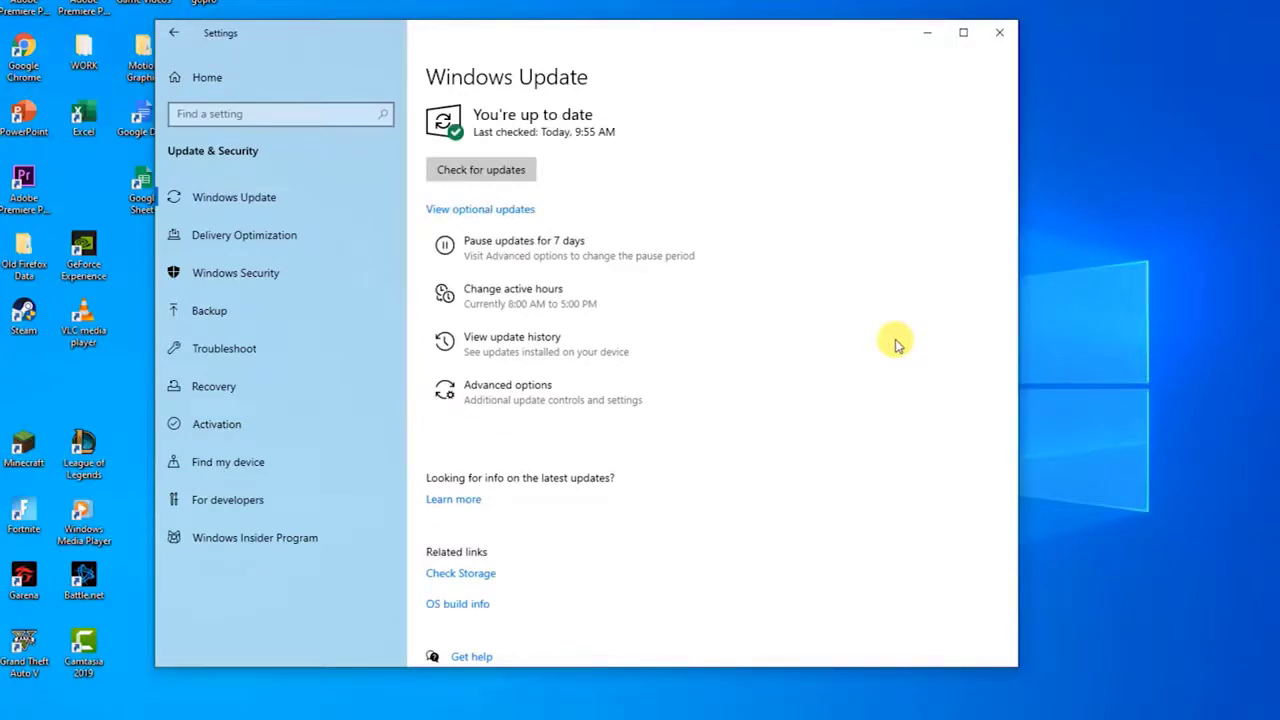
pyautogui.click(999, 32)
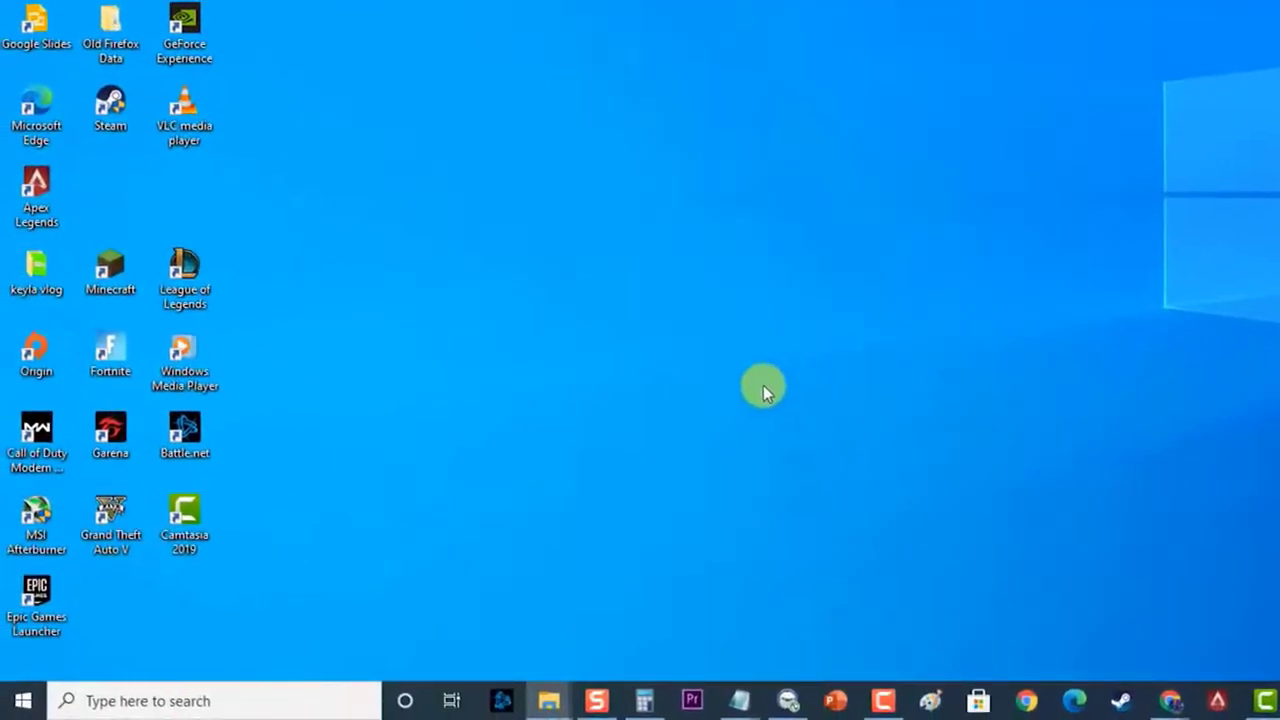
# Display the power options for restarting the computer after the update check.
pyautogui.click(22, 700)
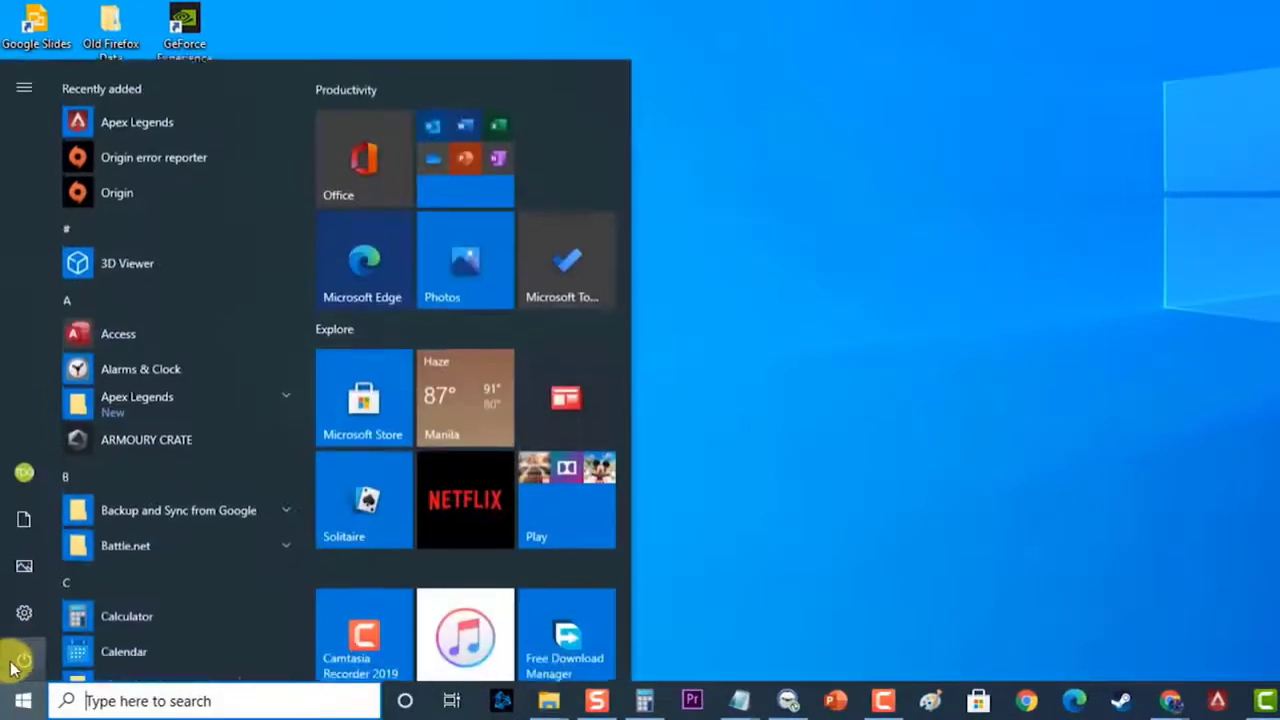
pyautogui.click(22, 657)
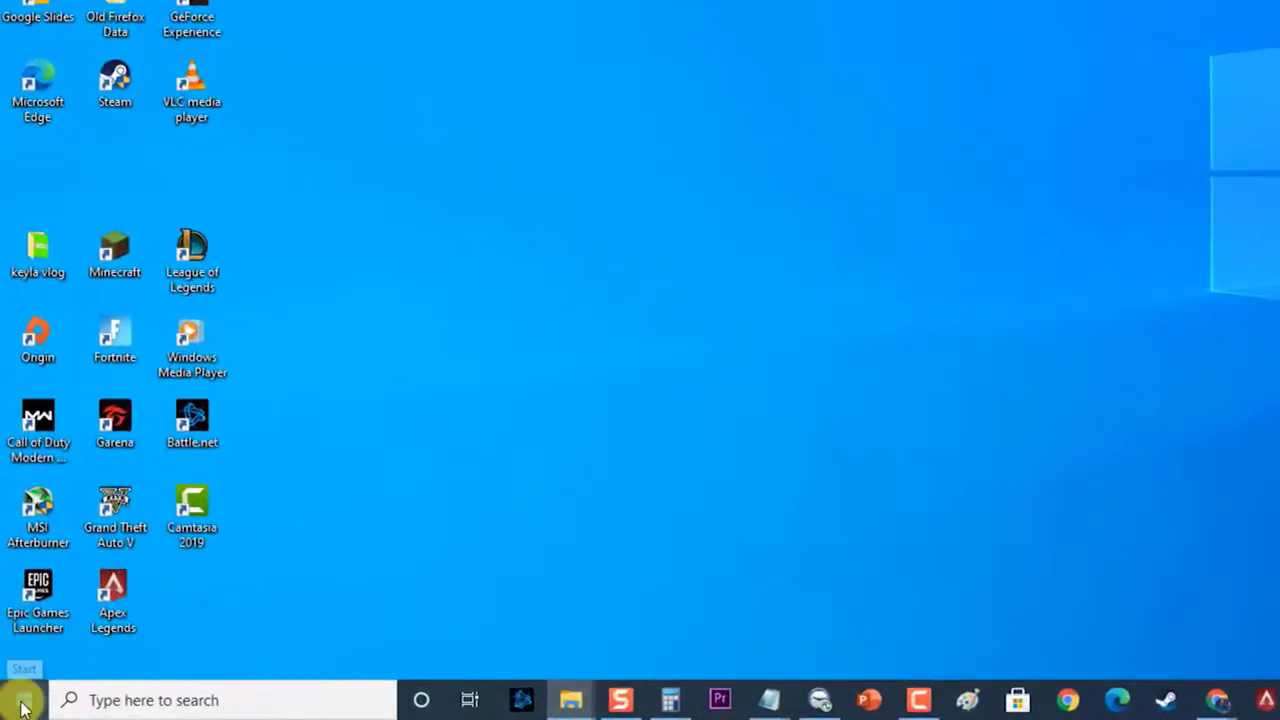
# Launch the Mail app and open the mailbox sync settings of the Outlook account.
pyautogui.click(24, 704)
pyautogui.scroll(-1, 567, 566)
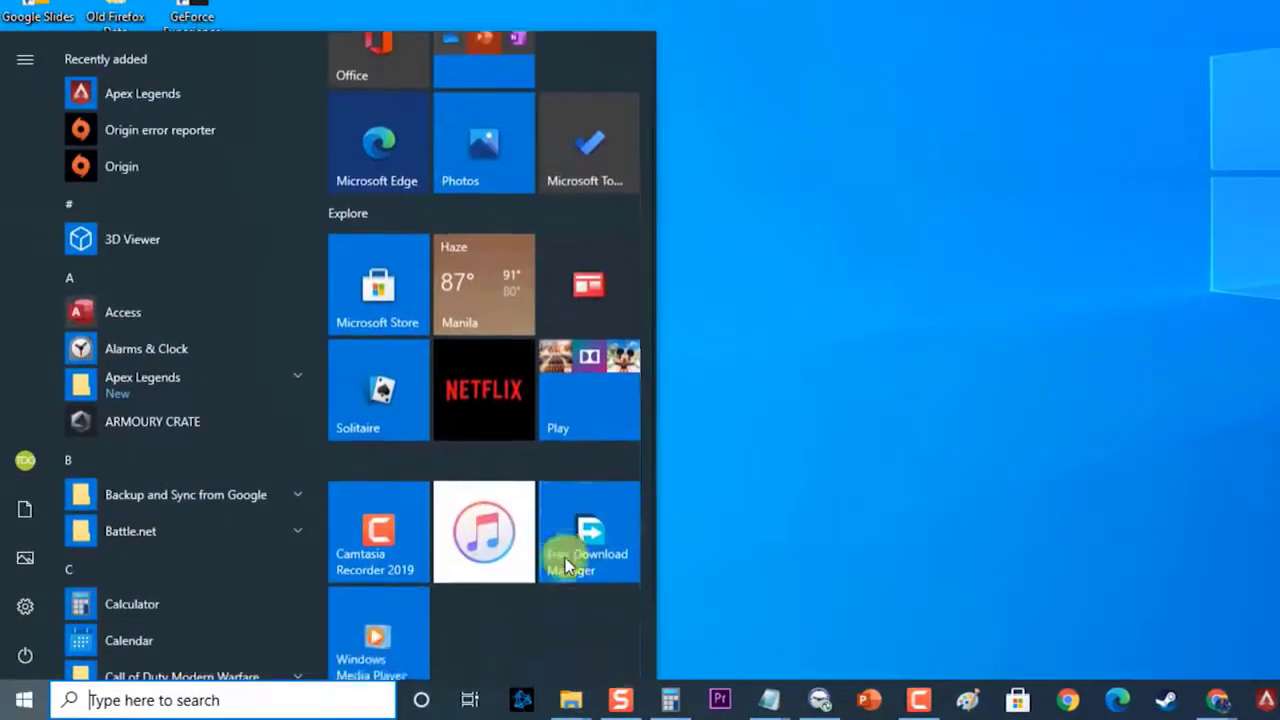
pyautogui.scroll(-2, 566, 560)
pyautogui.click(492, 563)
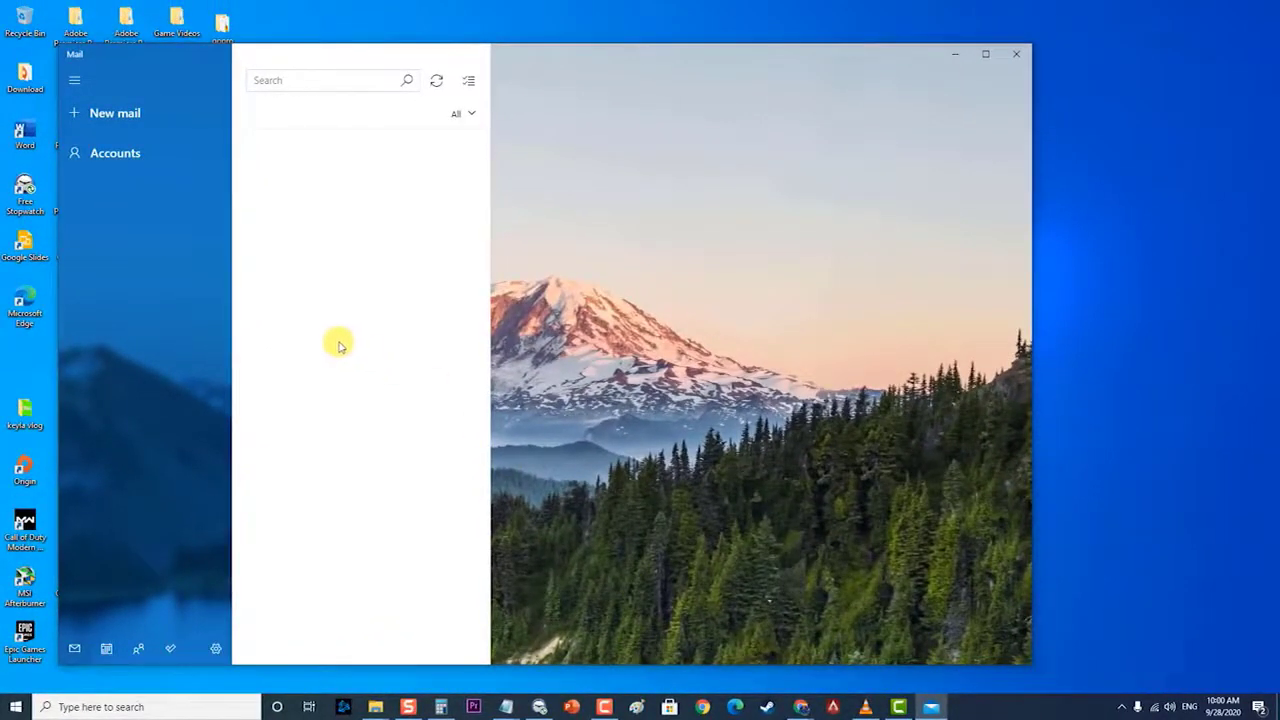
pyautogui.click(117, 162)
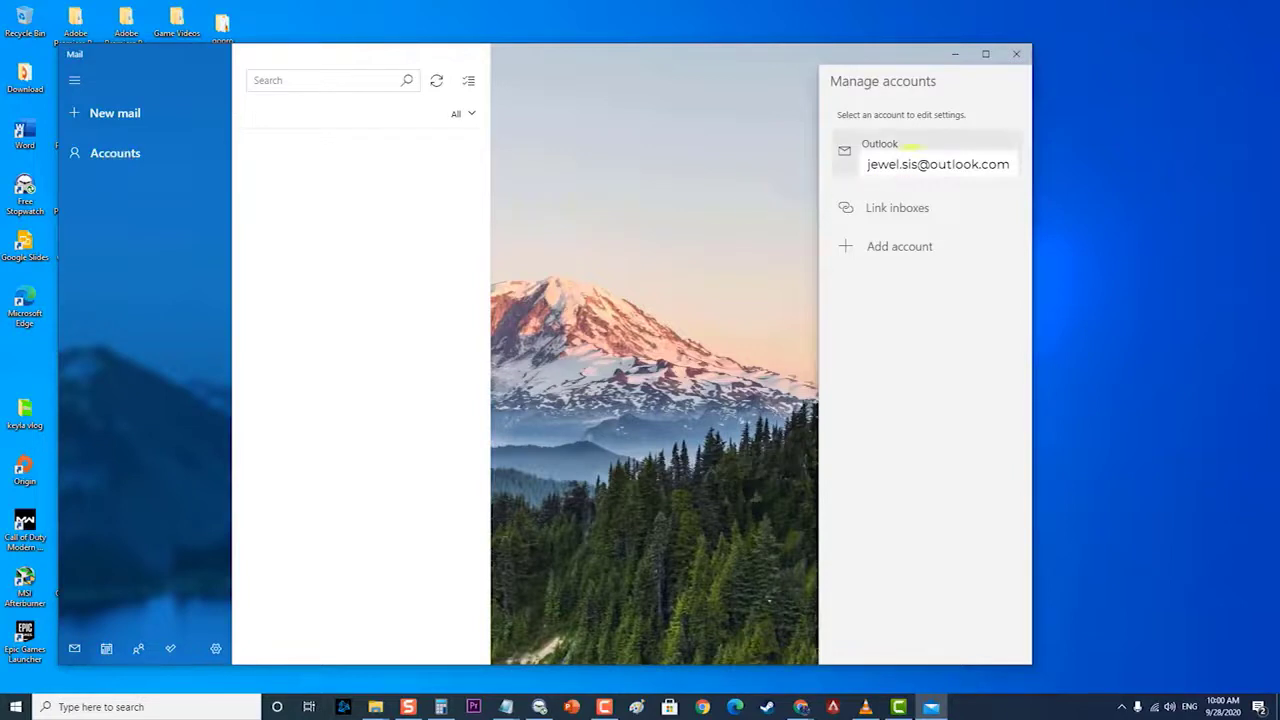
pyautogui.click(914, 146)
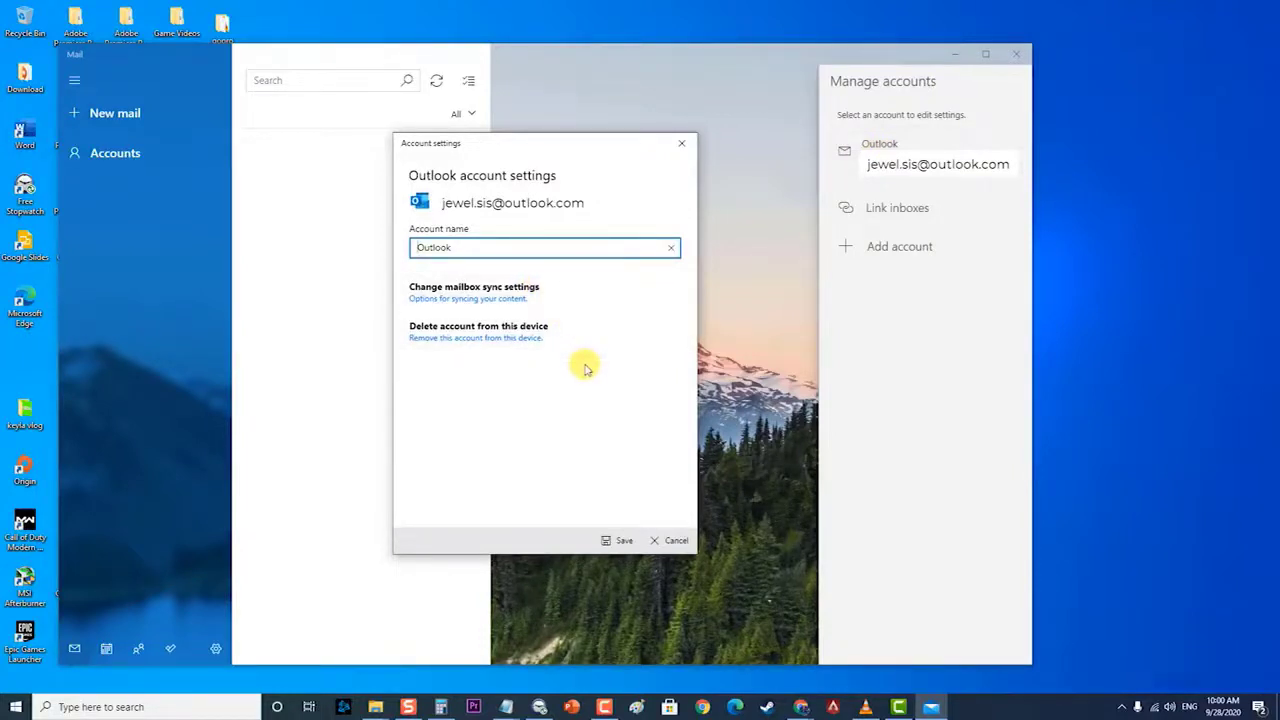
pyautogui.click(492, 300)
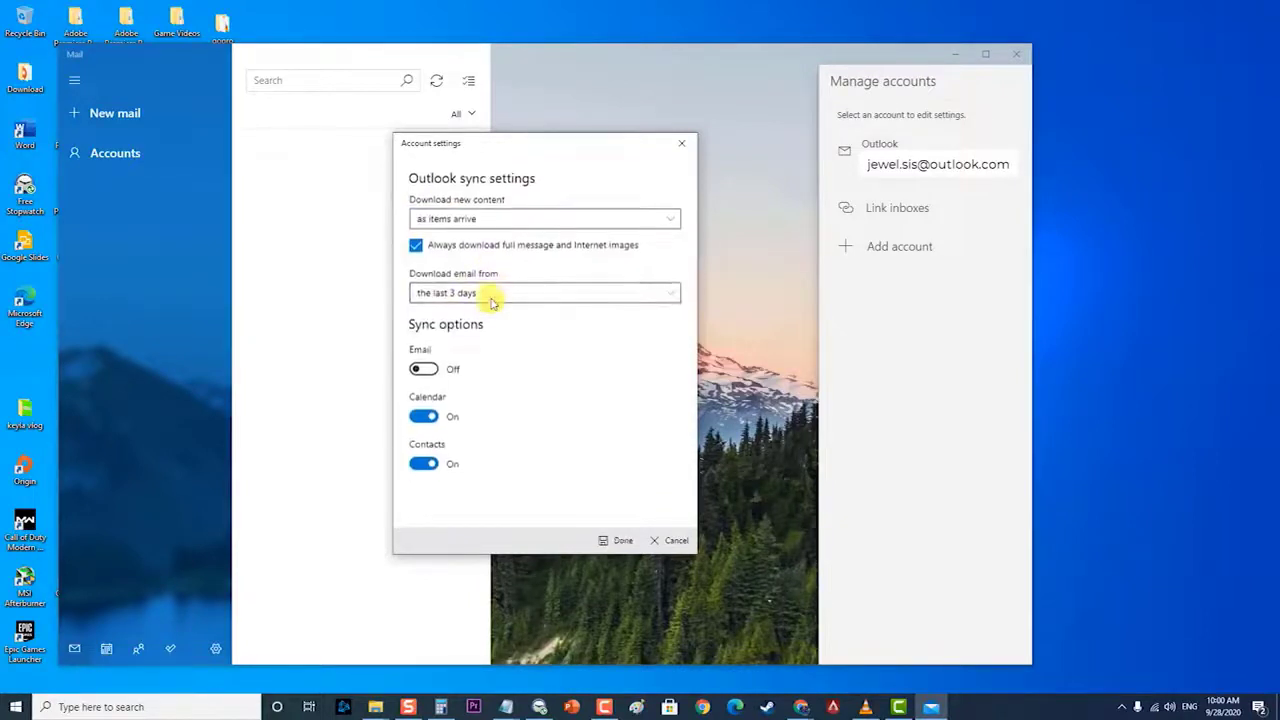
# Set new content to download every 15 minutes and email to download from any time.
pyautogui.click(511, 219)
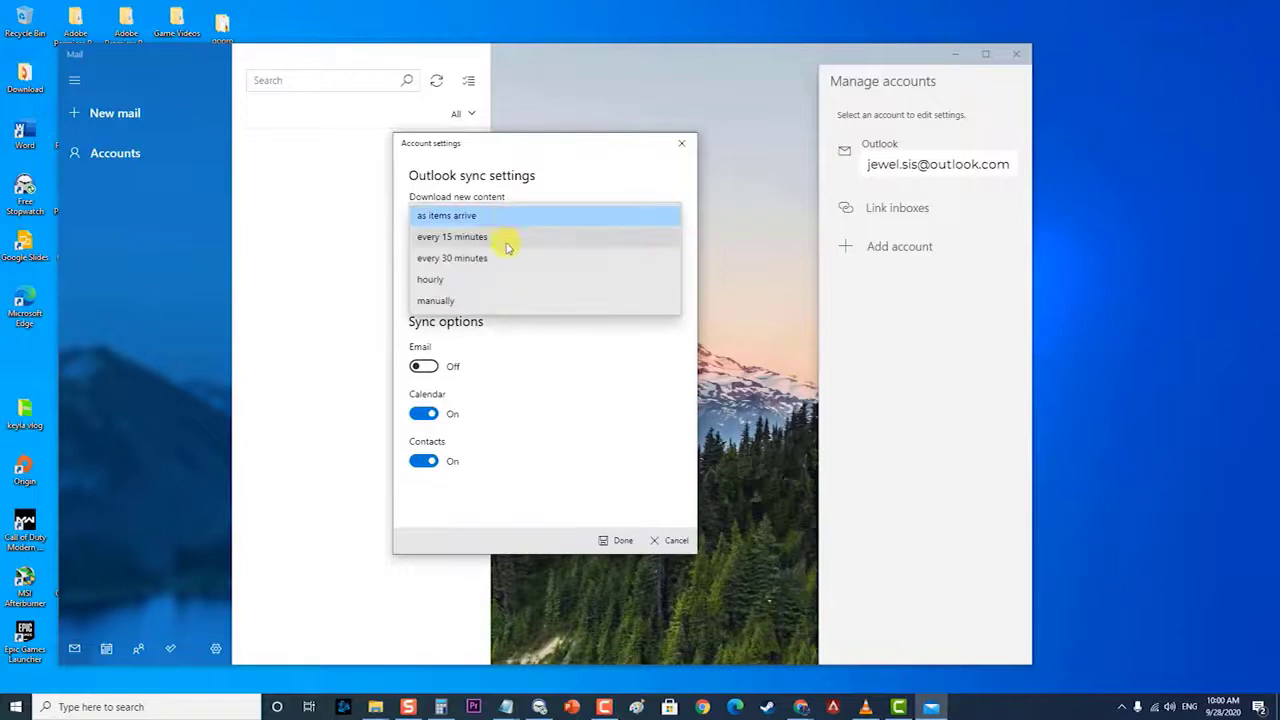
pyautogui.click(506, 240)
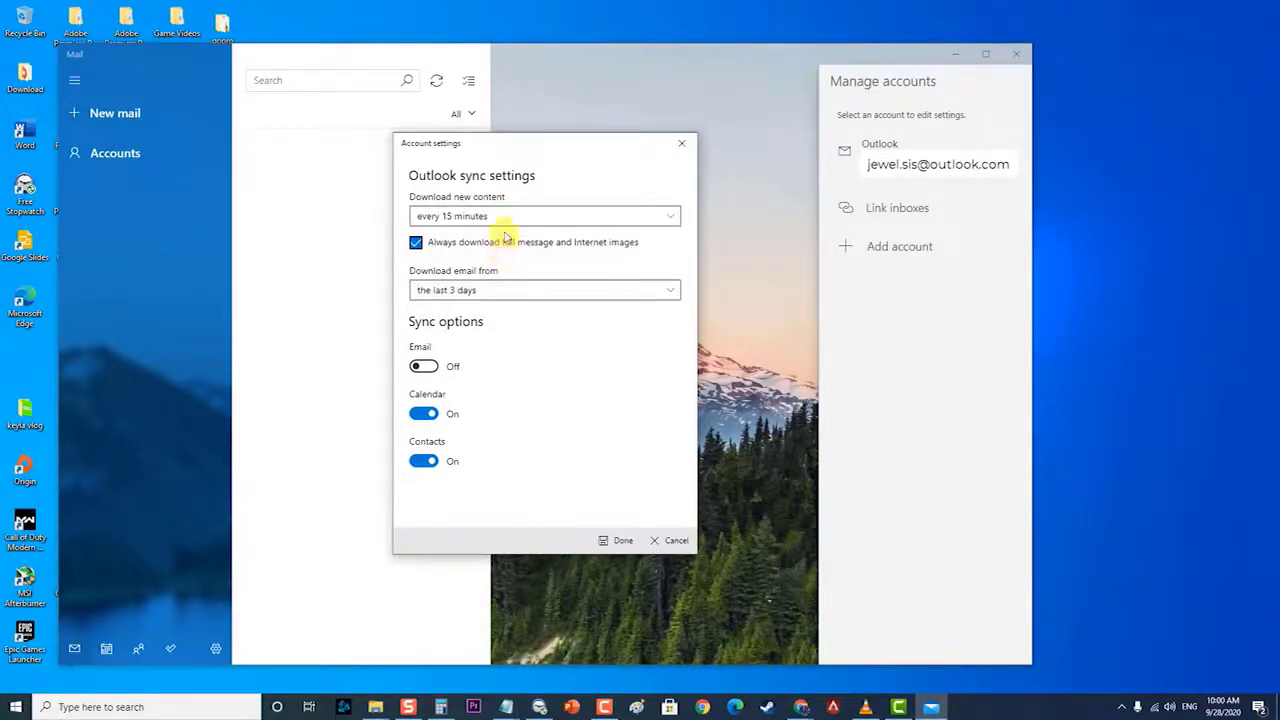
pyautogui.click(505, 219)
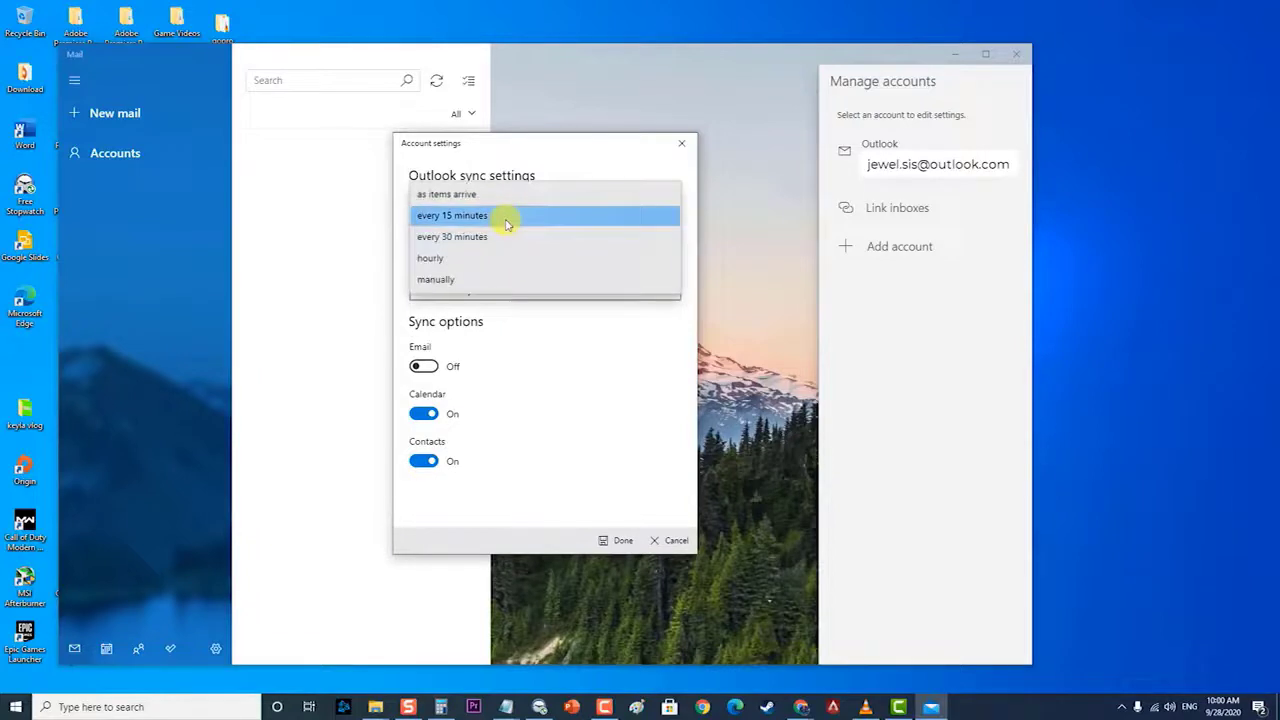
pyautogui.click(507, 216)
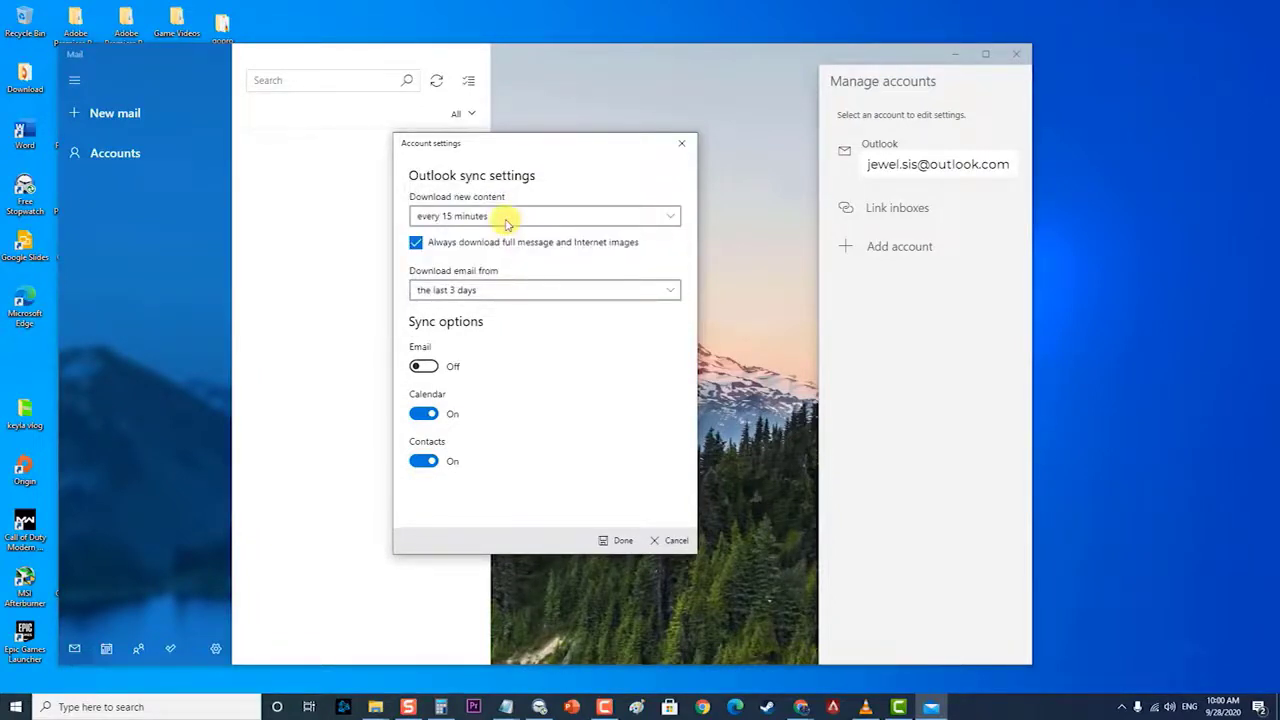
pyautogui.click(517, 291)
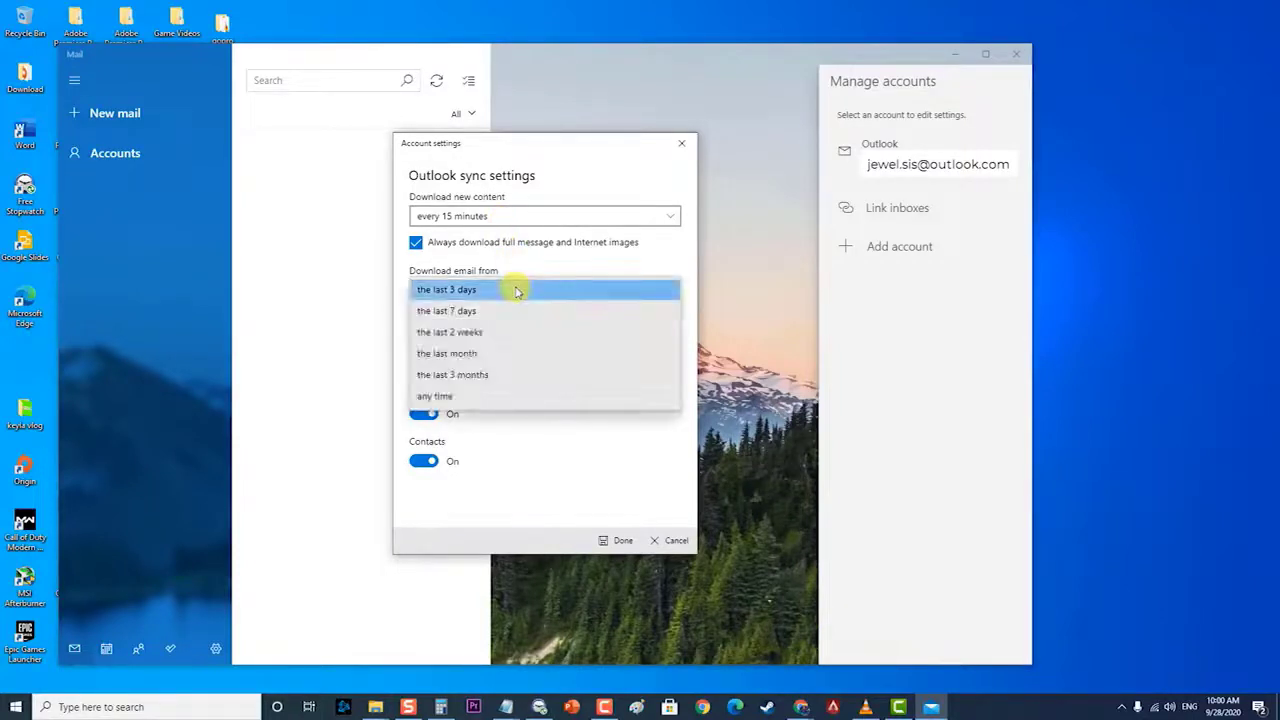
pyautogui.click(520, 396)
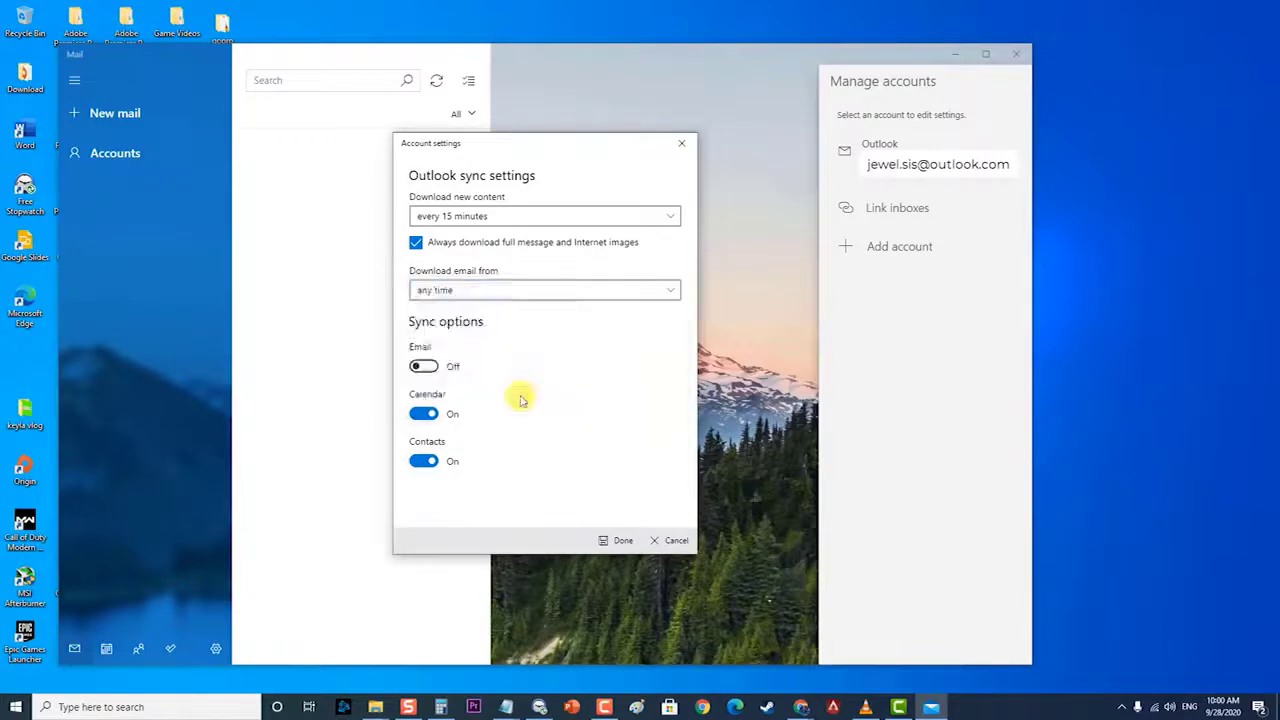
# Turn on email syncing for the Outlook account and save the sync and account settings.
pyautogui.click(424, 366)
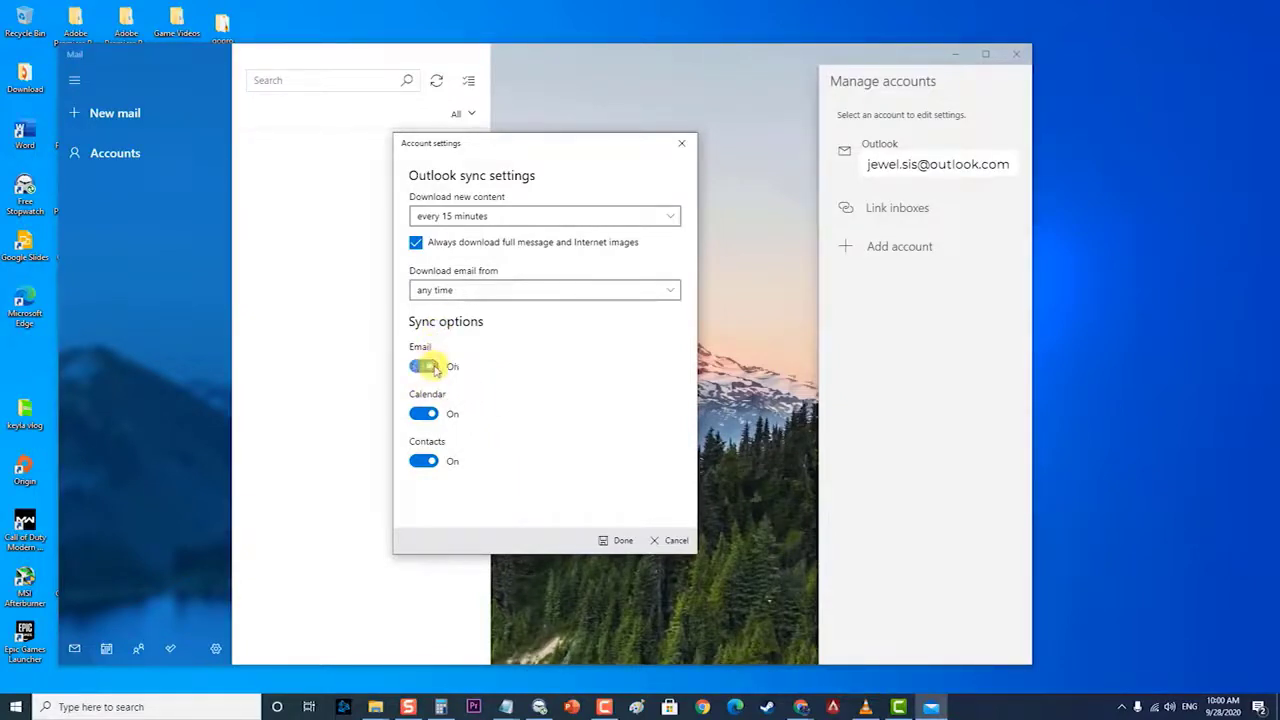
pyautogui.click(623, 543)
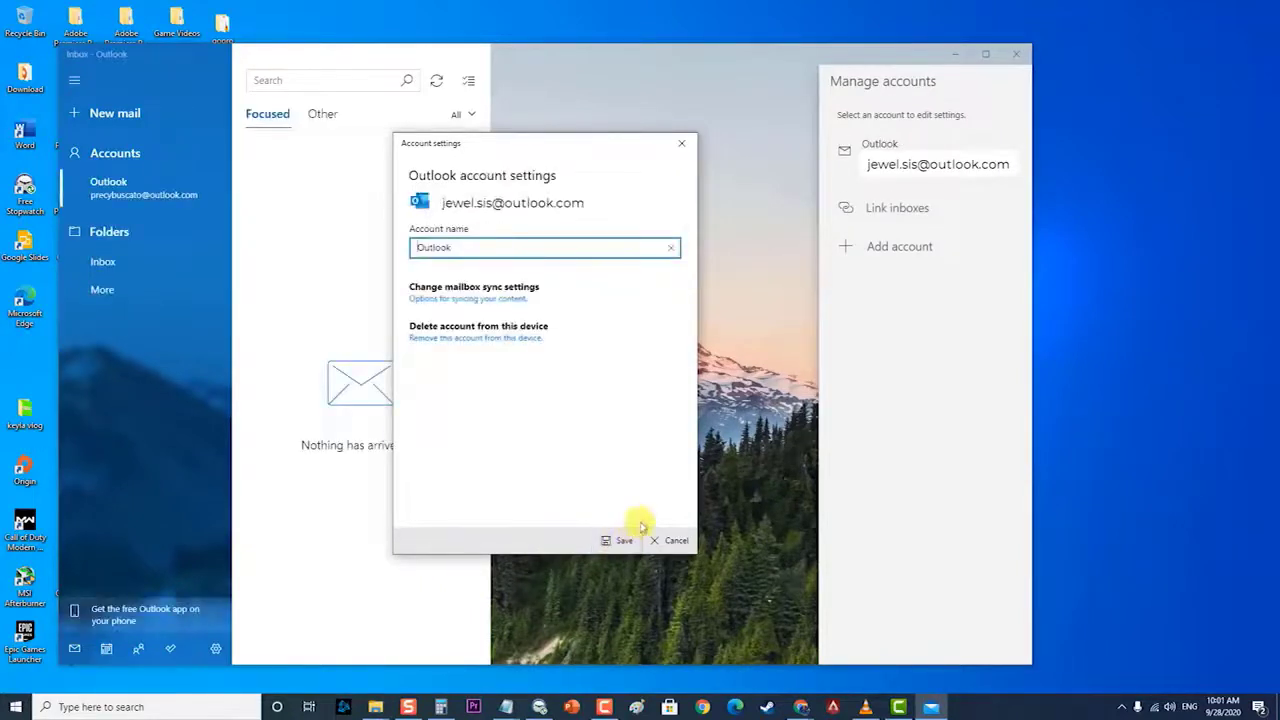
pyautogui.click(623, 540)
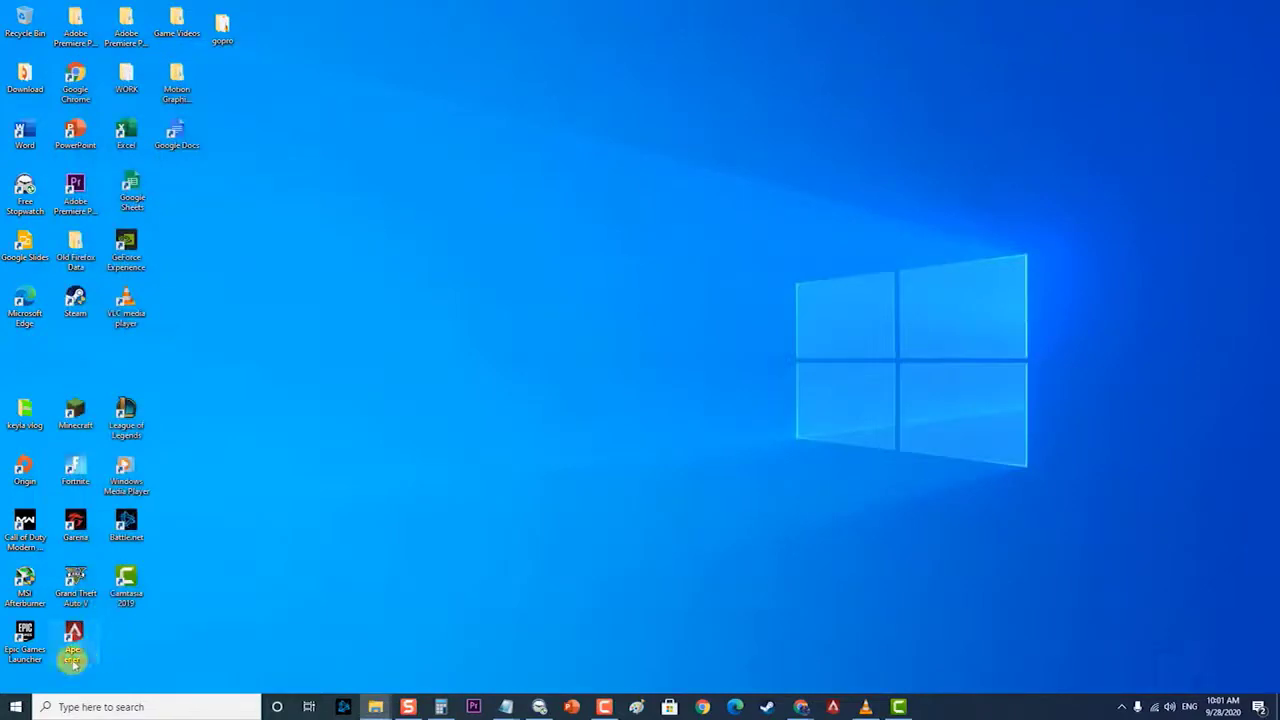
# View the Restart choice in the computer's power options and dismiss it without restarting.
pyautogui.click(15, 707)
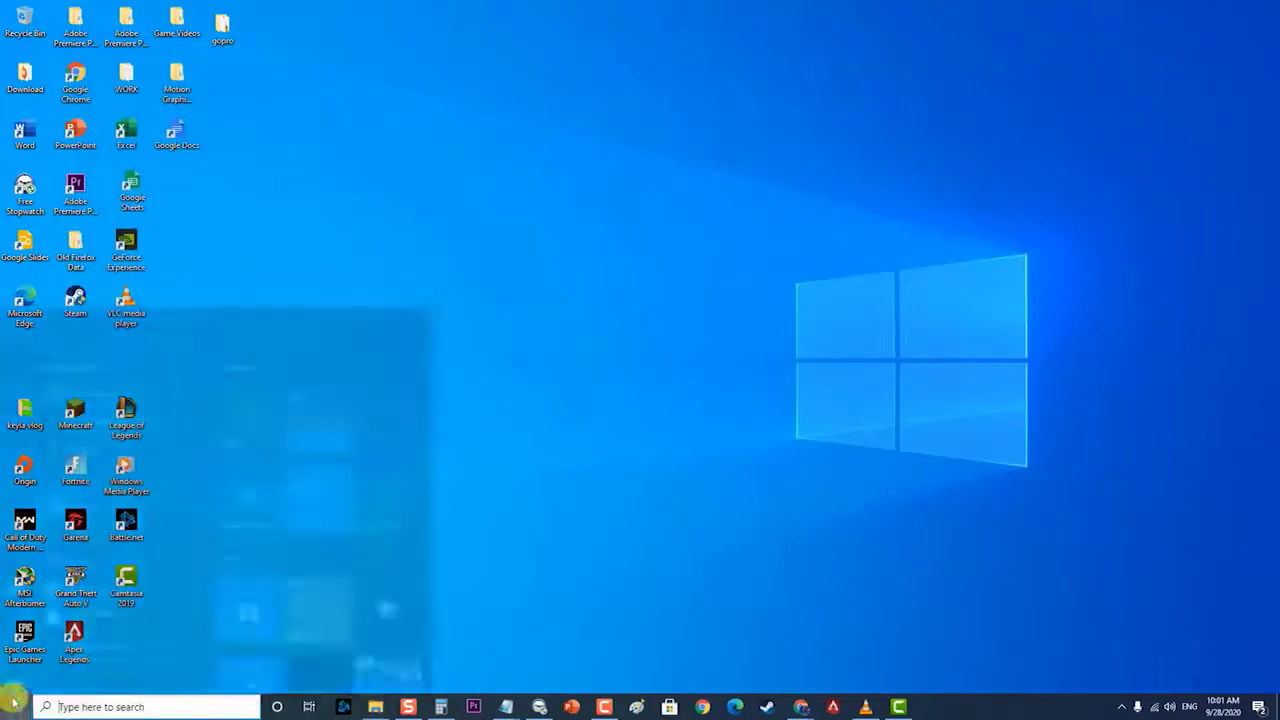
pyautogui.click(16, 676)
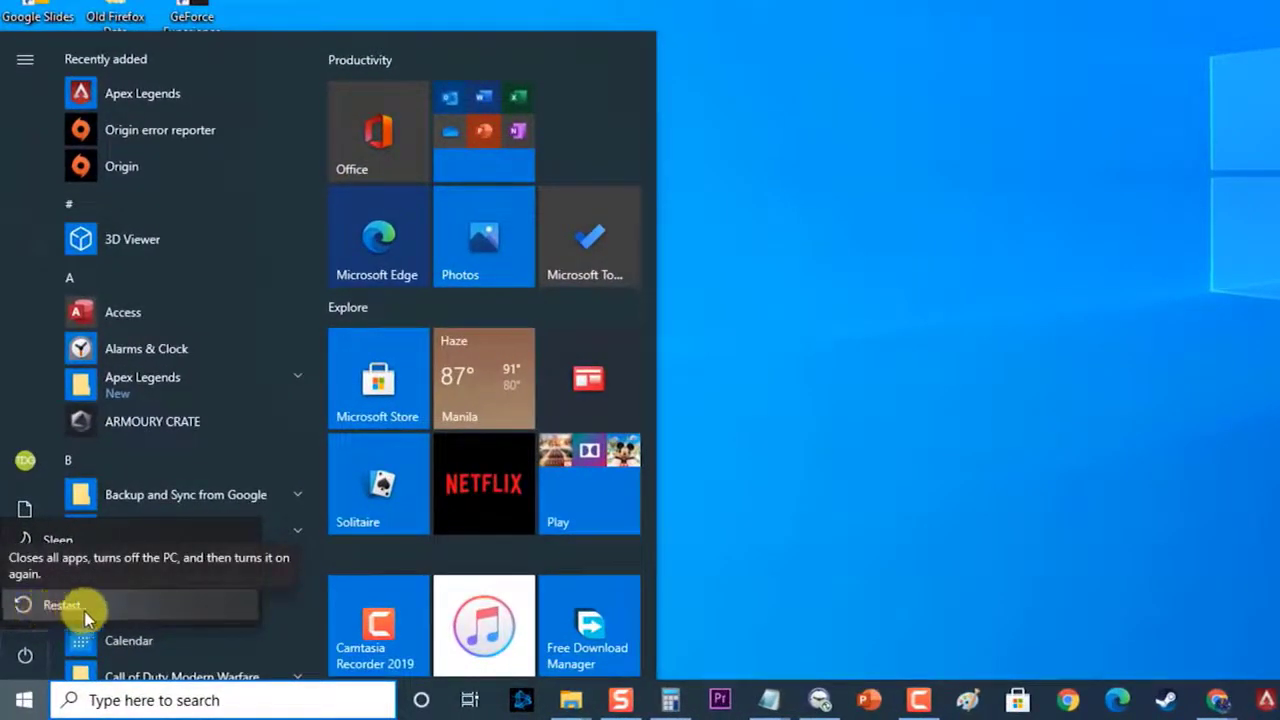
pyautogui.press('Escape')
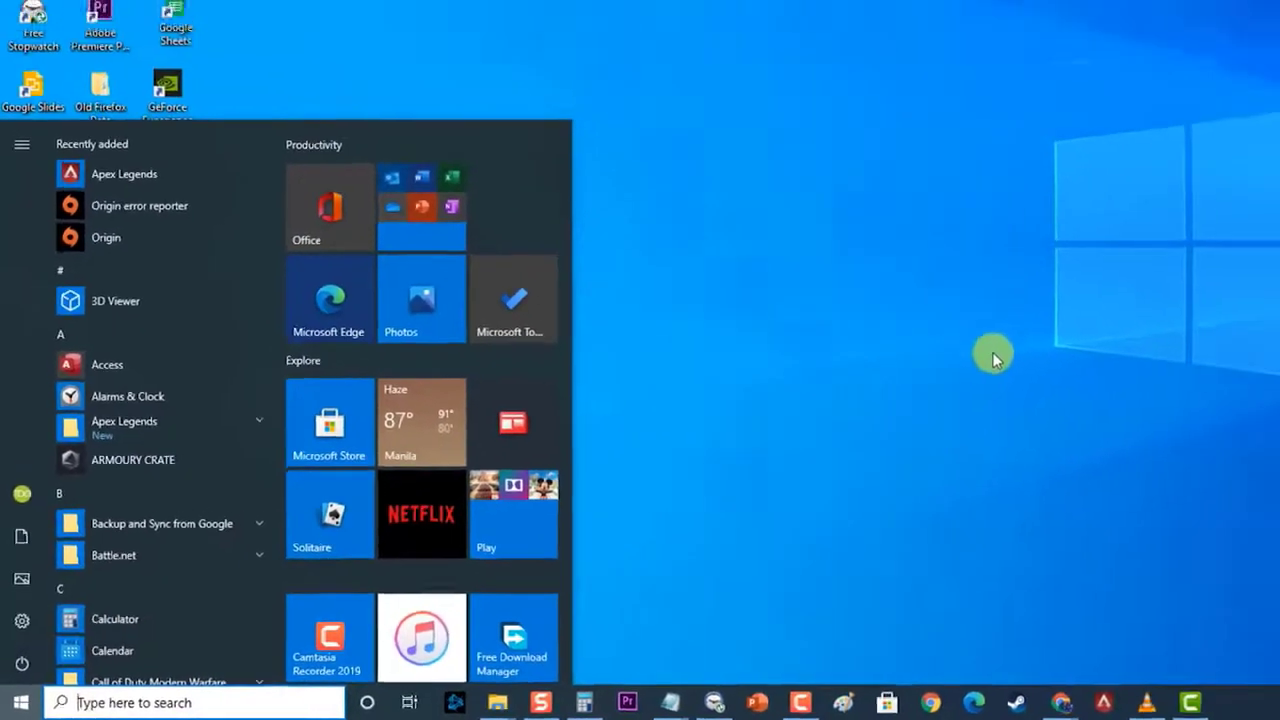
pyautogui.click(992, 352)
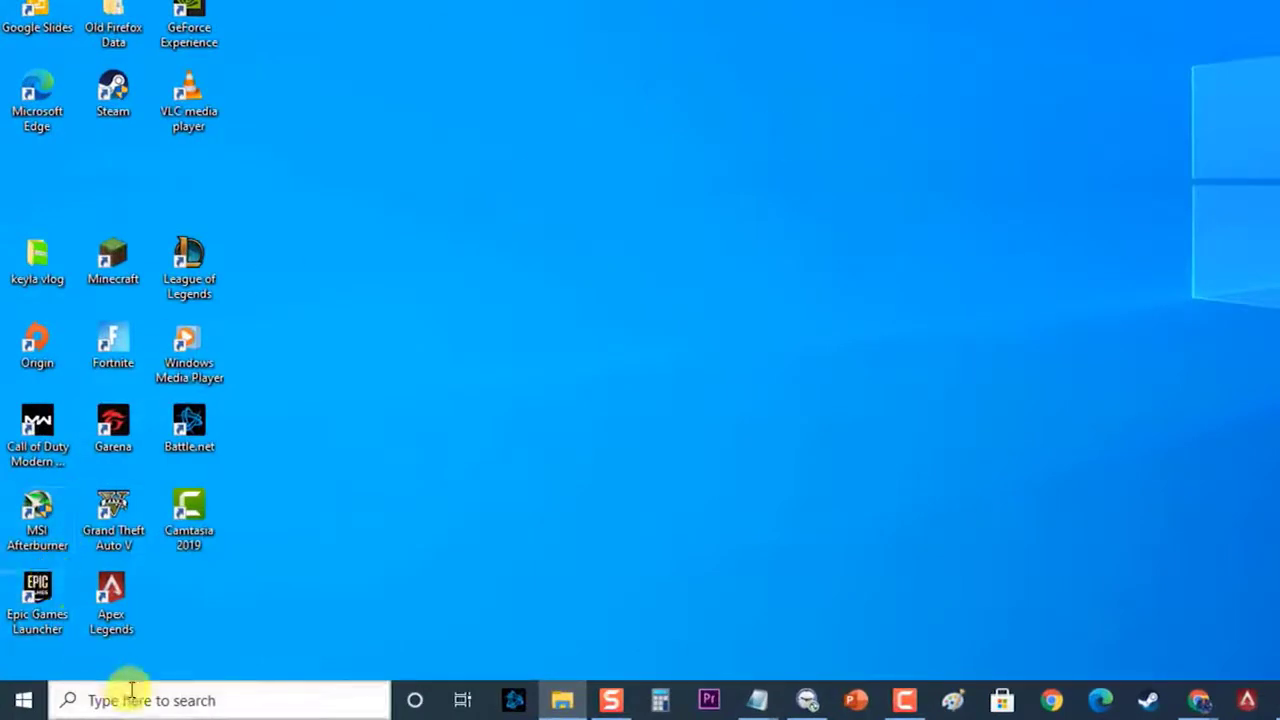
# Open the Windows Security settings page by running the command ms-settings:windowsdefender.
pyautogui.press('super+r')
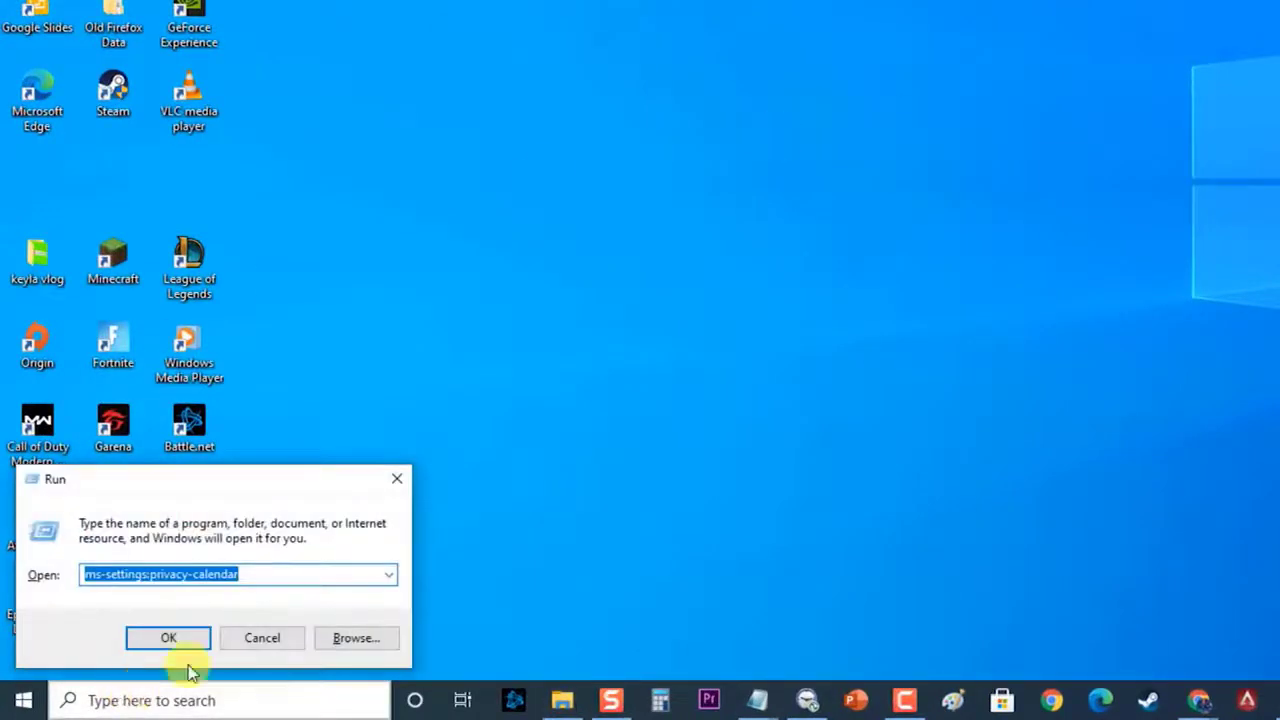
pyautogui.click(298, 574)
pyautogui.moveTo(298, 574); pyautogui.dragTo(6, 572)
pyautogui.hotkey('ctrl', 'c')
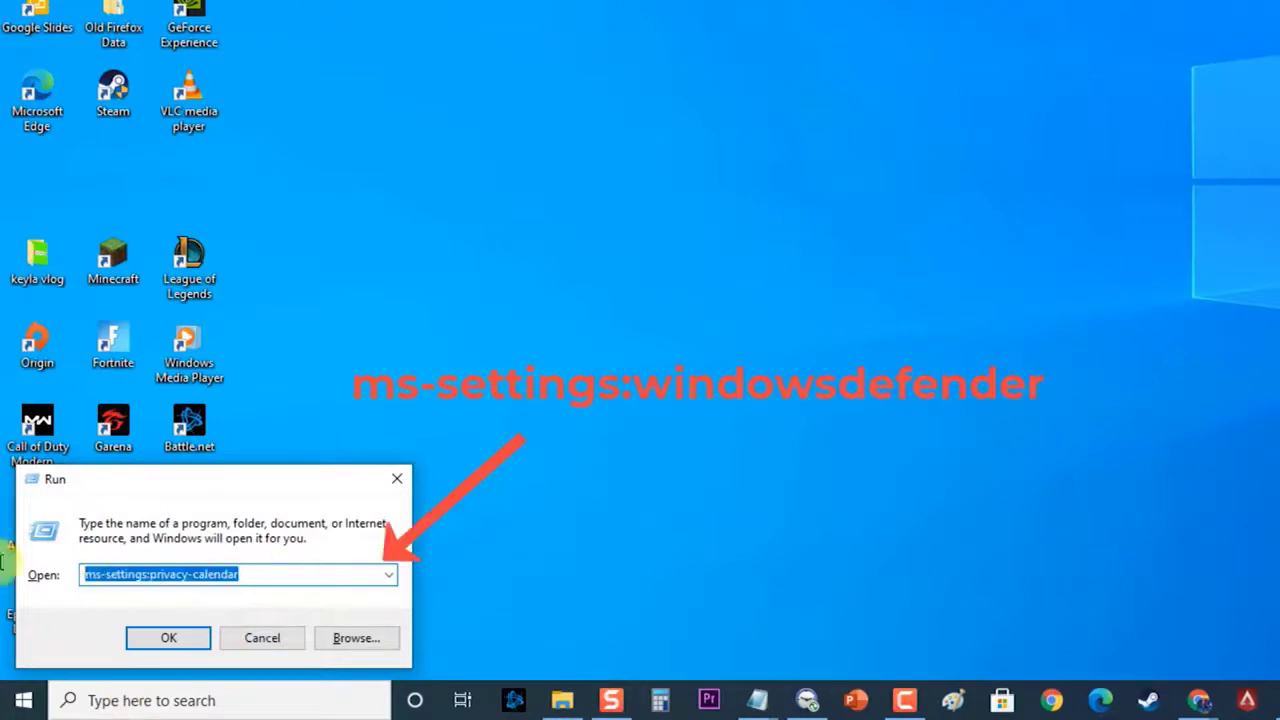
pyautogui.press('BackSpace')
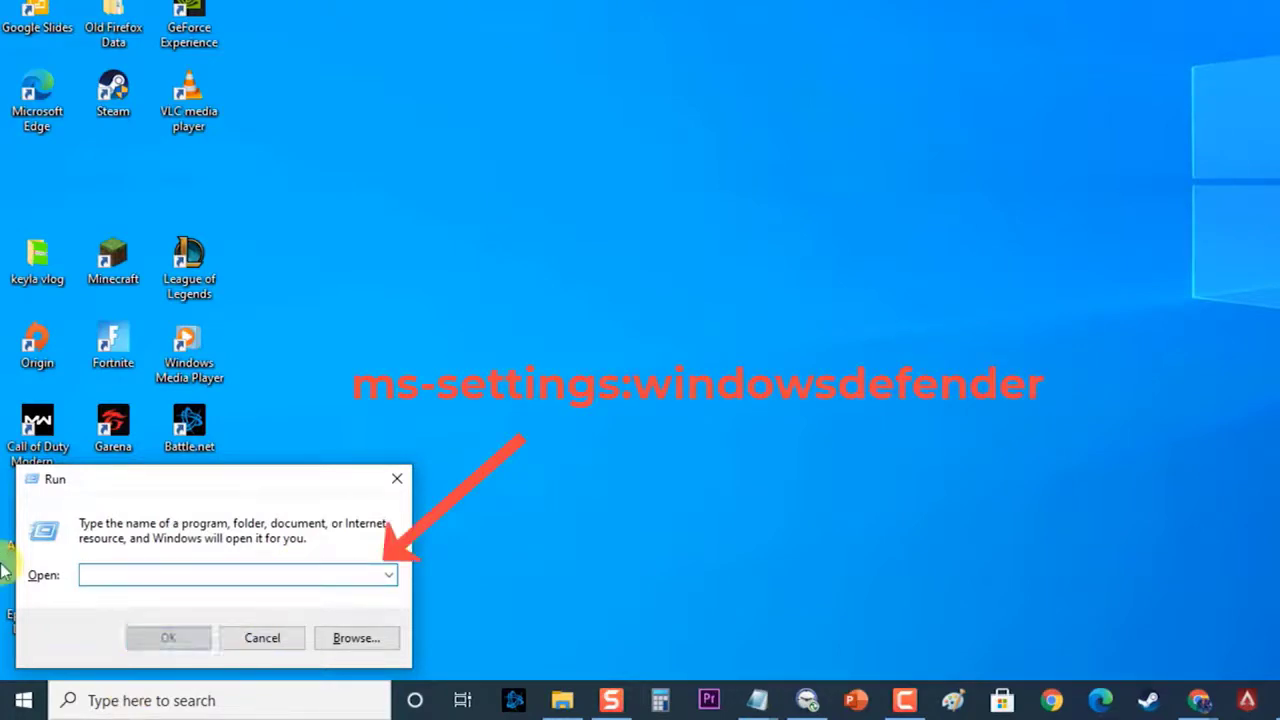
pyautogui.write('ms-settings:windowsdefender')
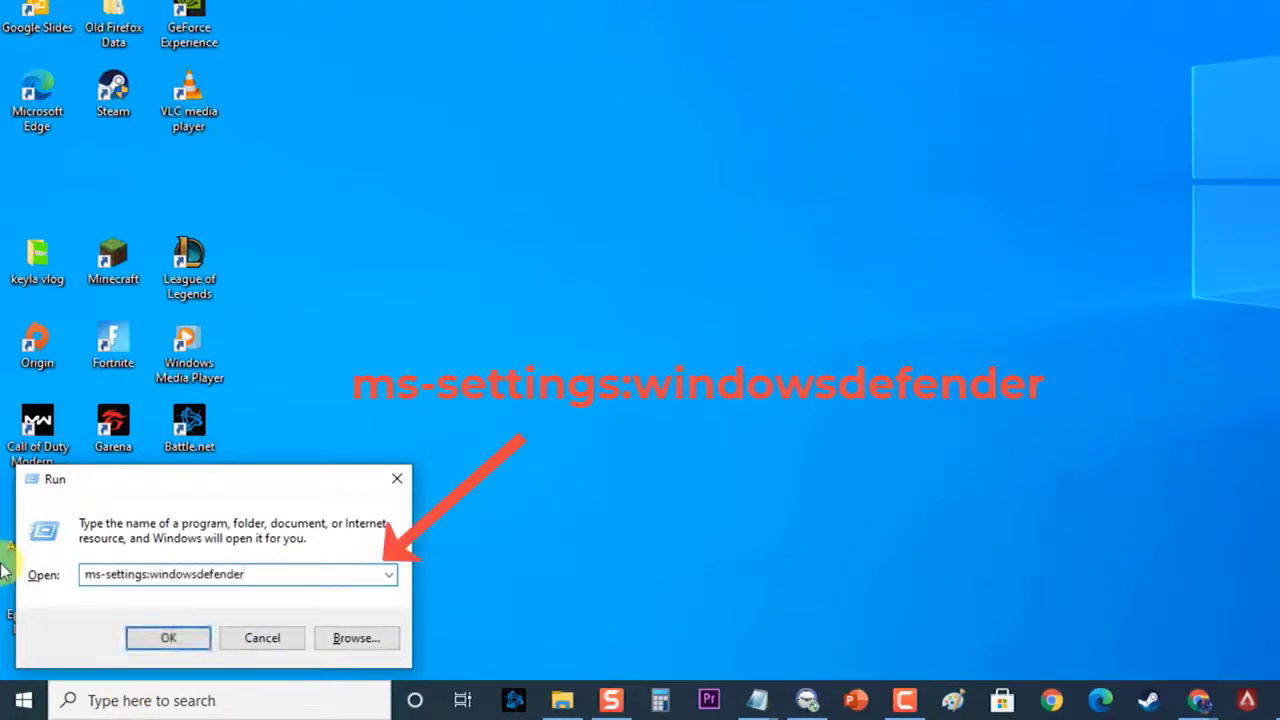
pyautogui.click(170, 640)
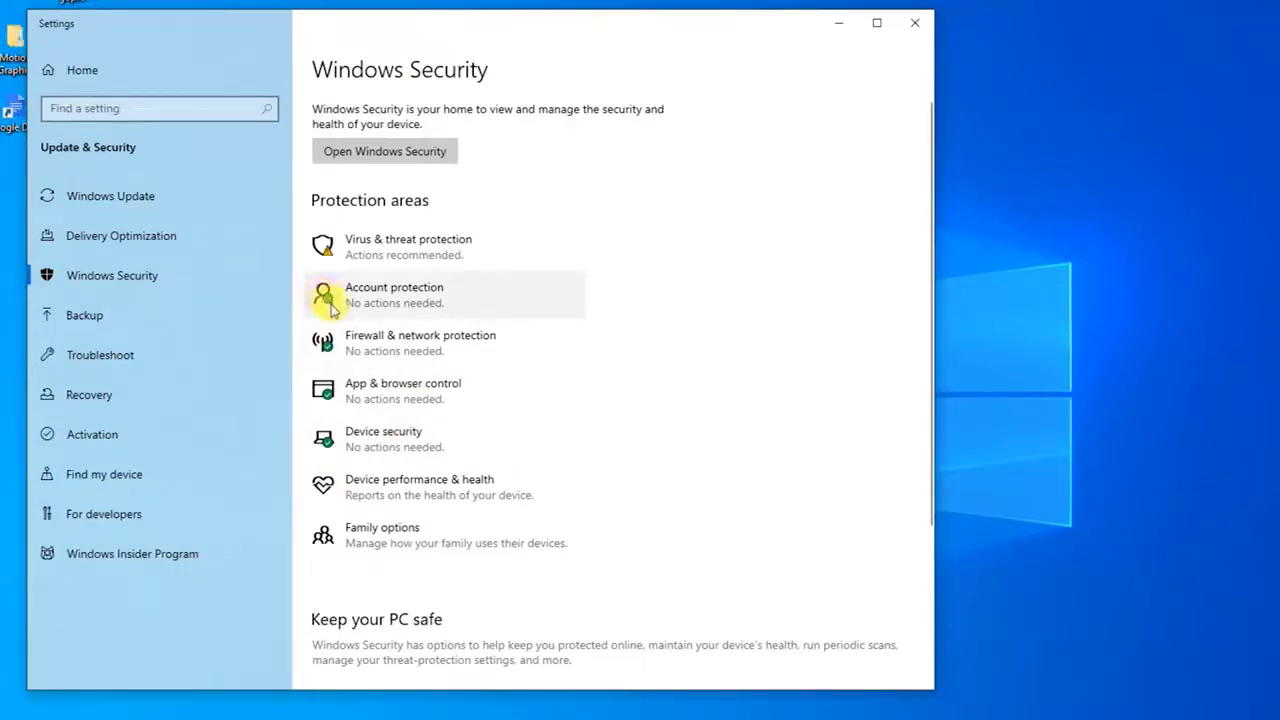
# Open the firewall's restore defaults page from Firewall & network protection, and close it.
pyautogui.click(380, 355)
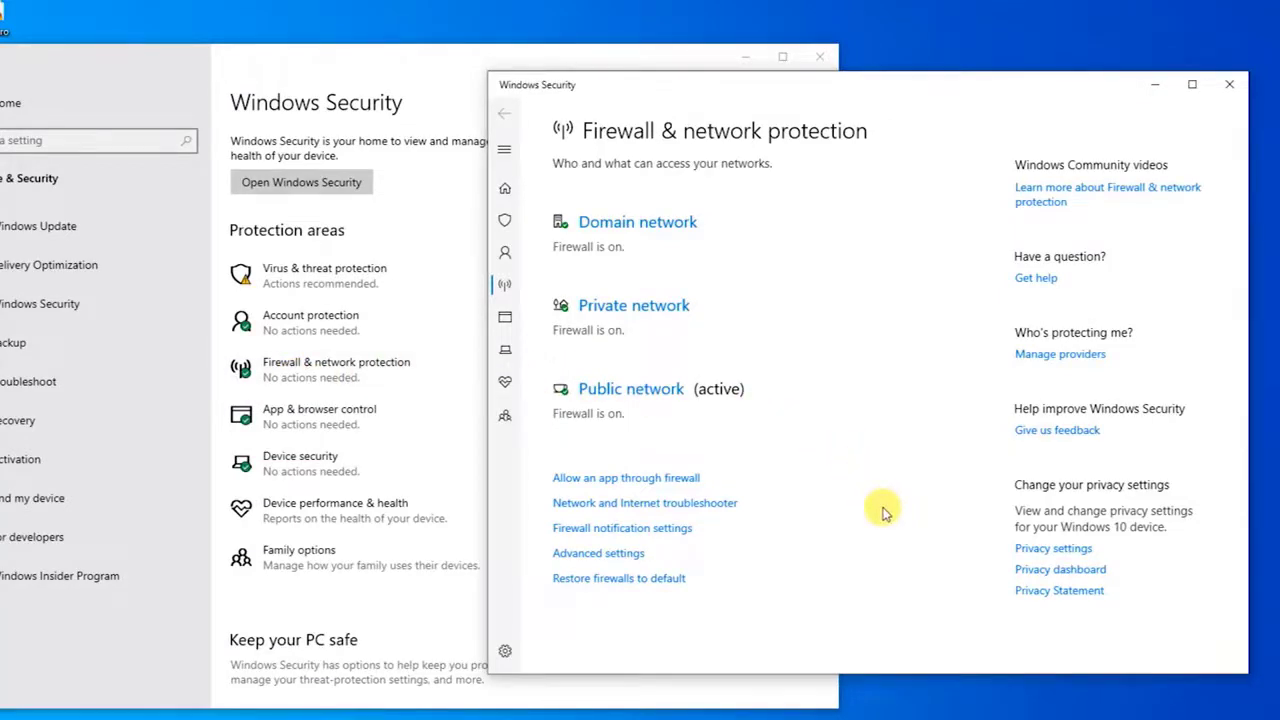
pyautogui.click(675, 580)
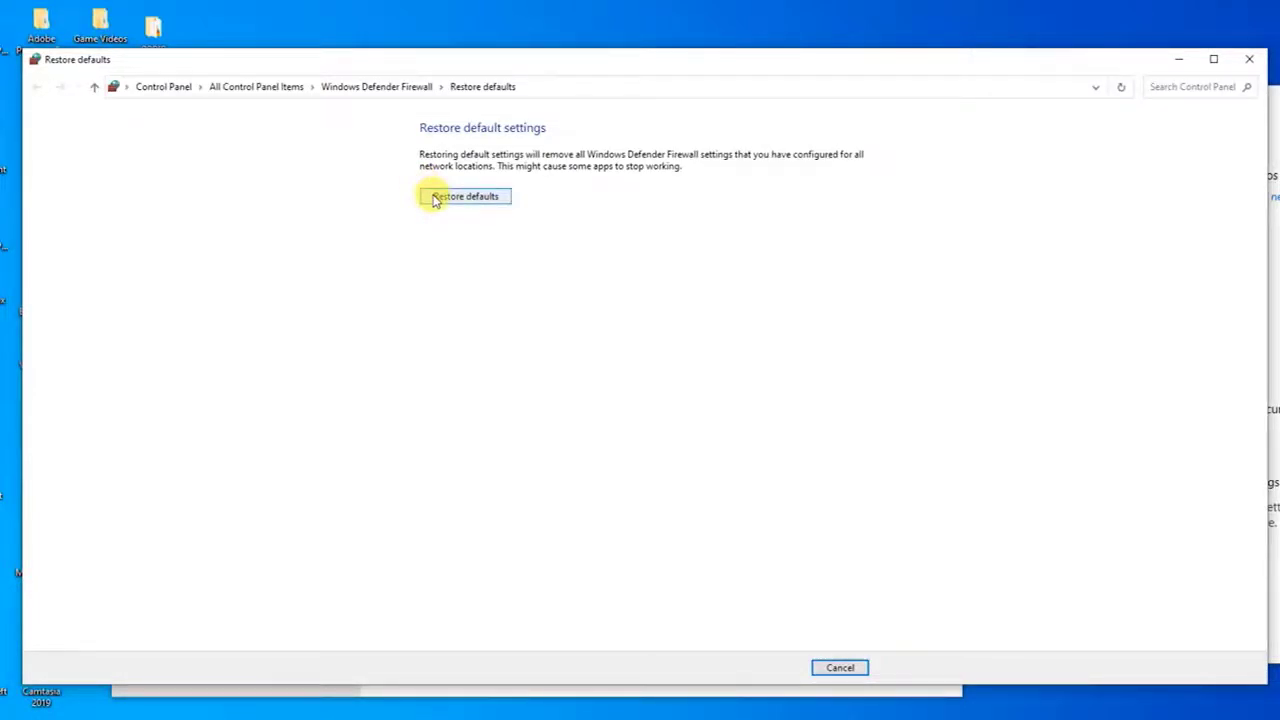
pyautogui.click(1249, 59)
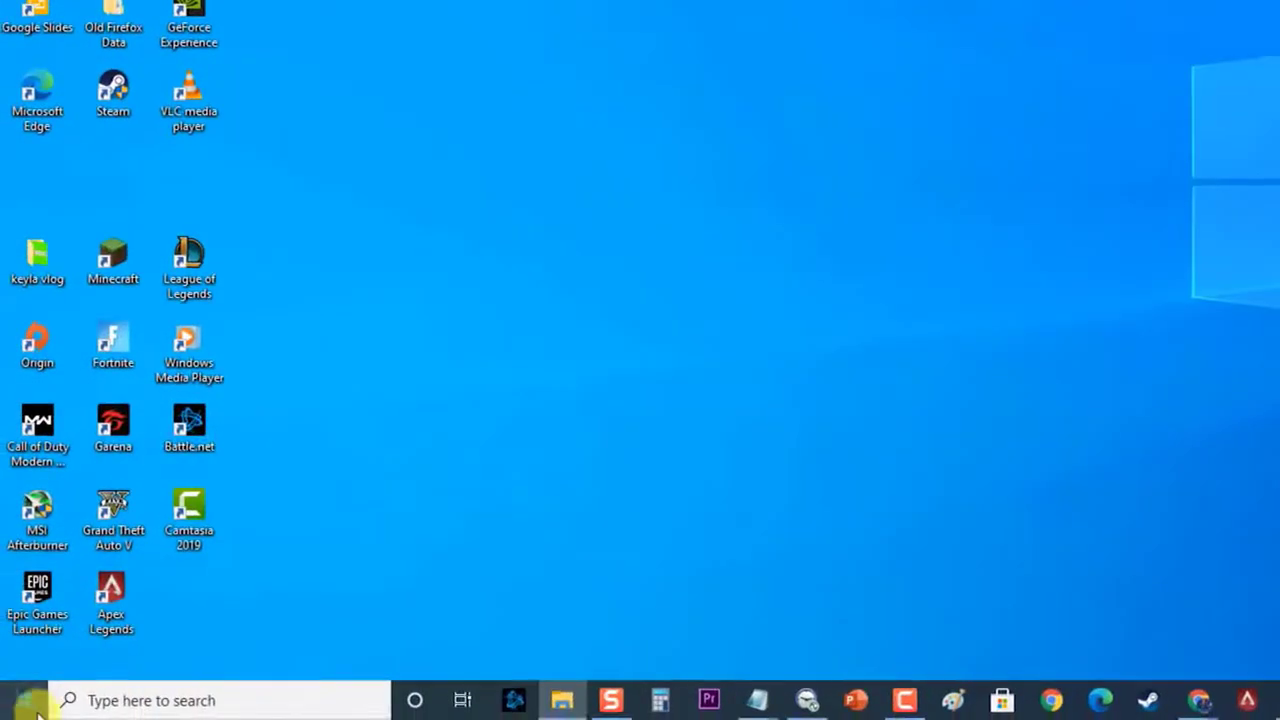
# Display the computer's power options to review the restart choice.
pyautogui.click(22, 700)
pyautogui.click(22, 665)
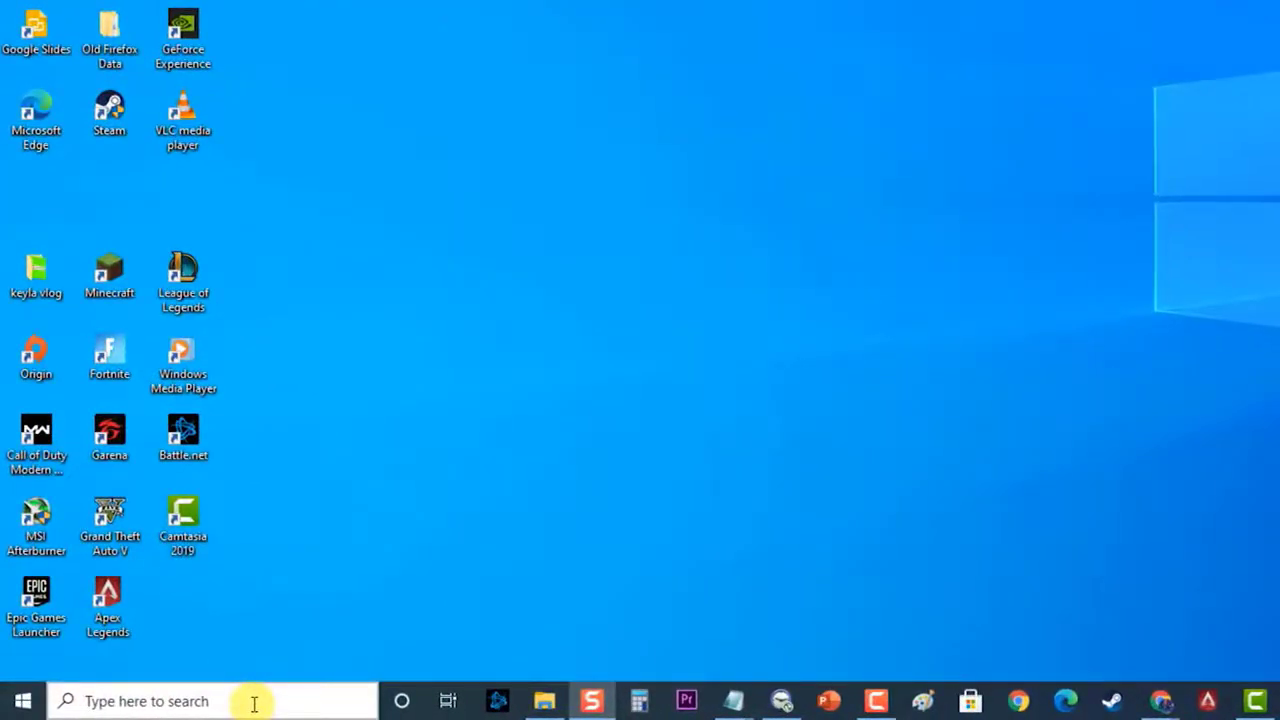
# Open the Calendar privacy settings page by running the command ms-settings:privacy-calendar.
pyautogui.press('super+r')
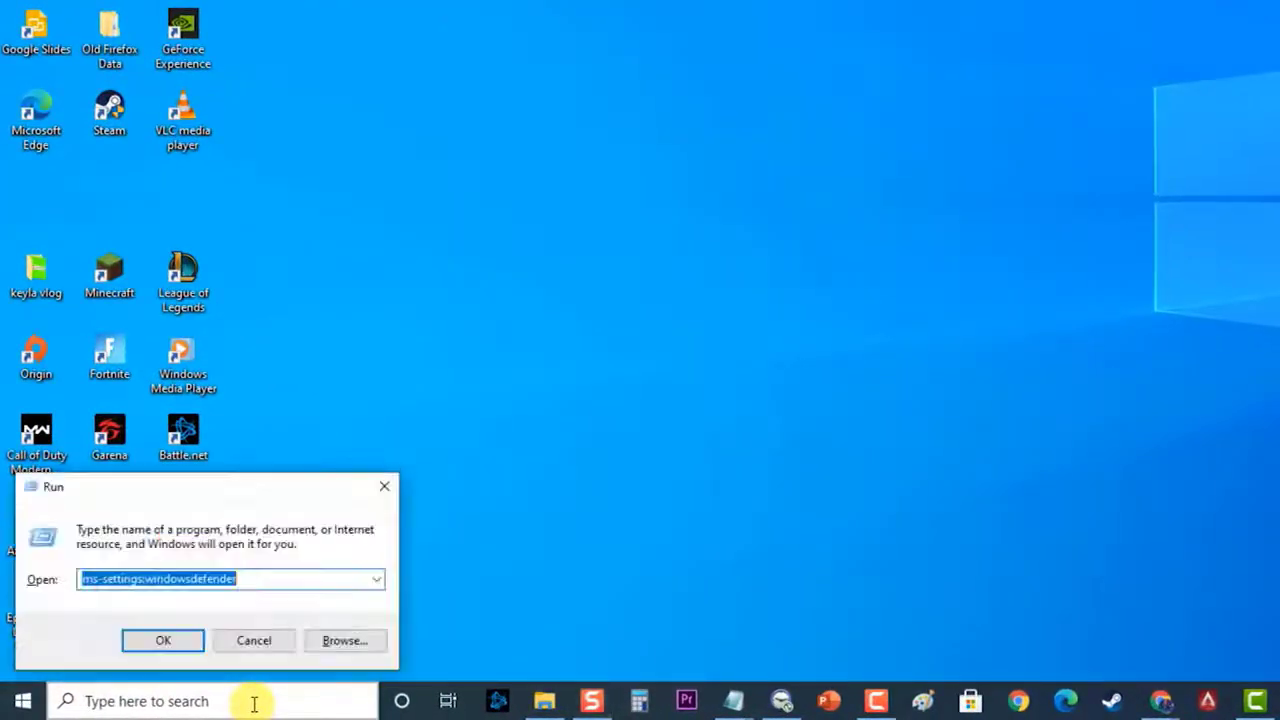
pyautogui.press('BackSpace')
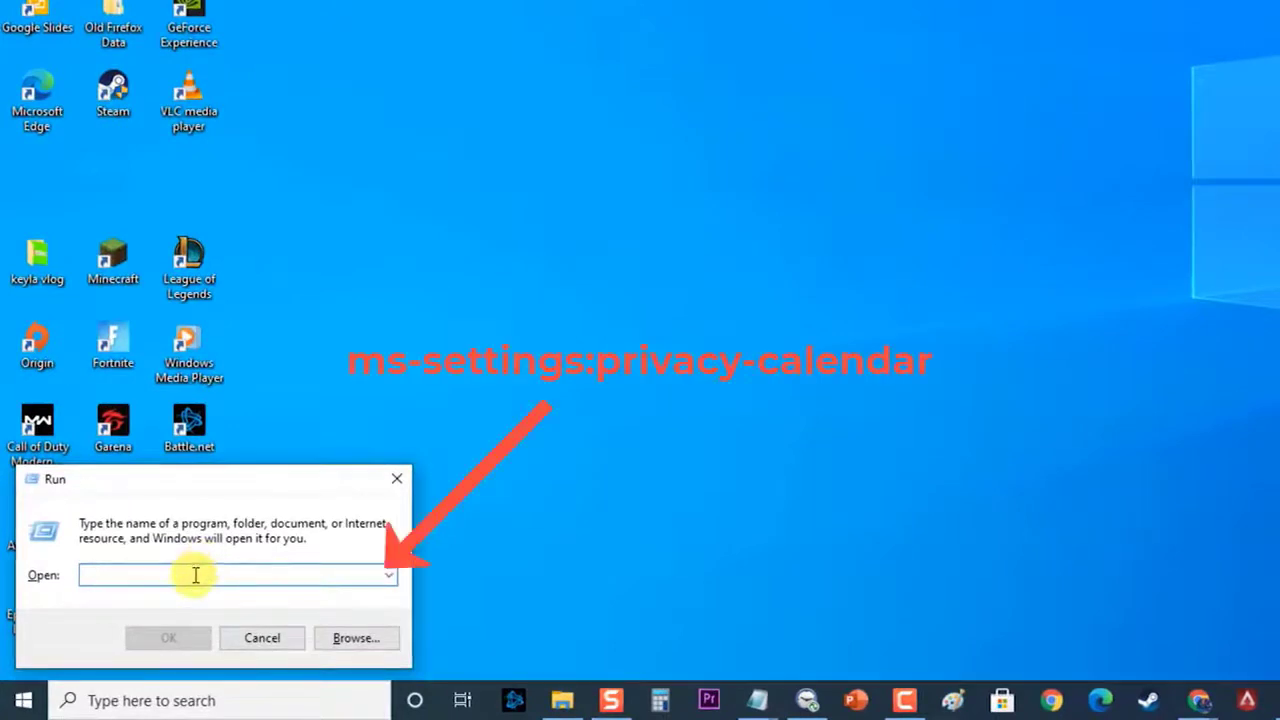
pyautogui.hotkey('ctrl', 'v')
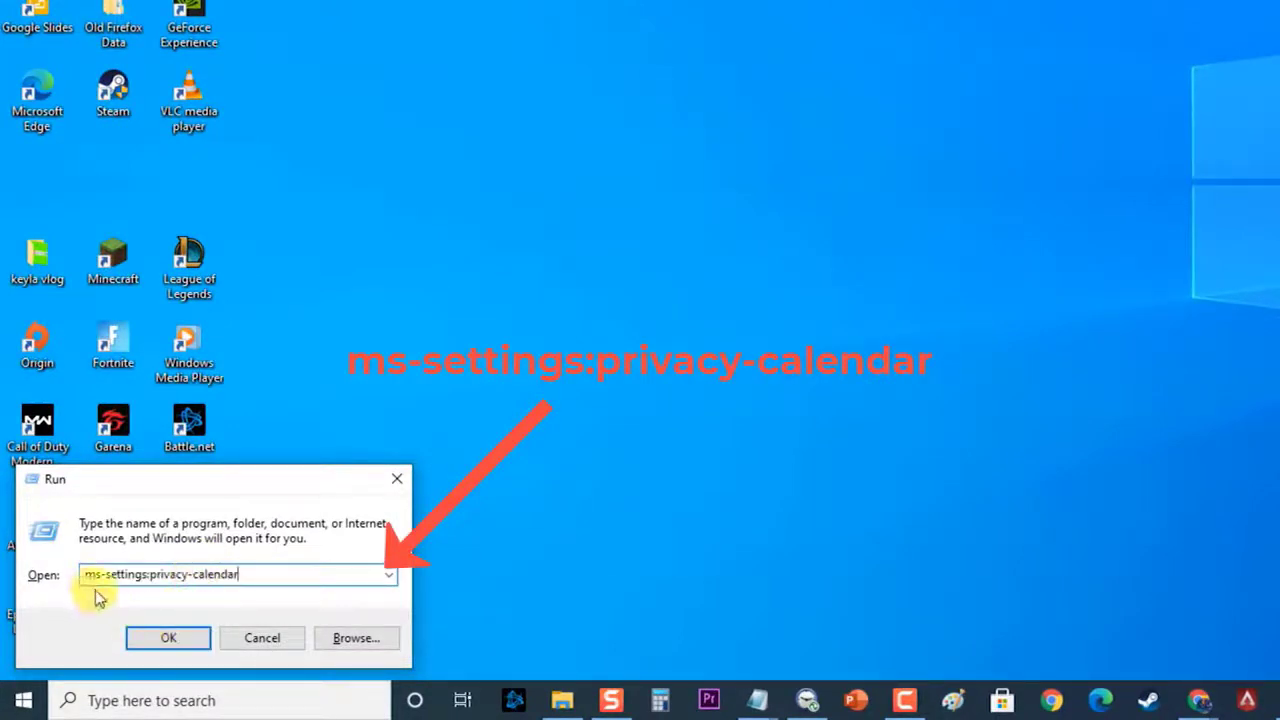
pyautogui.click(172, 638)
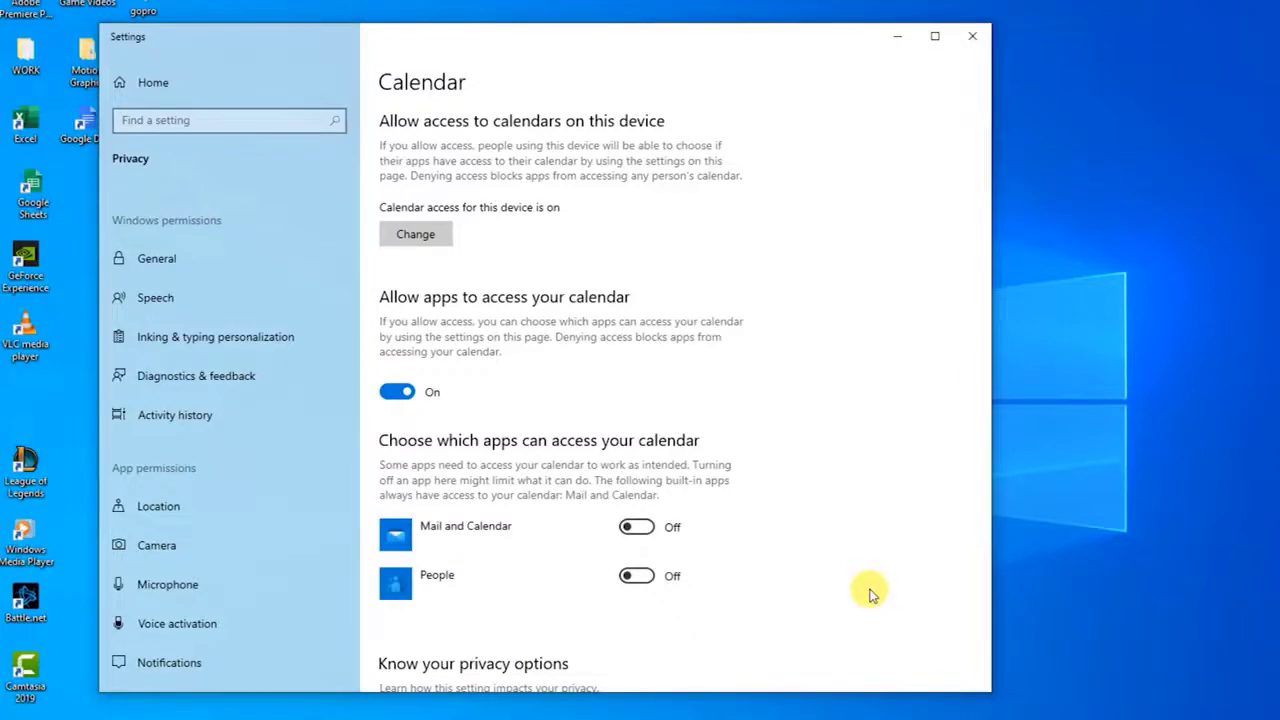
# Allow the Mail and Calendar app to access the calendar, and close Settings.
pyautogui.scroll(-2, 869, 594)
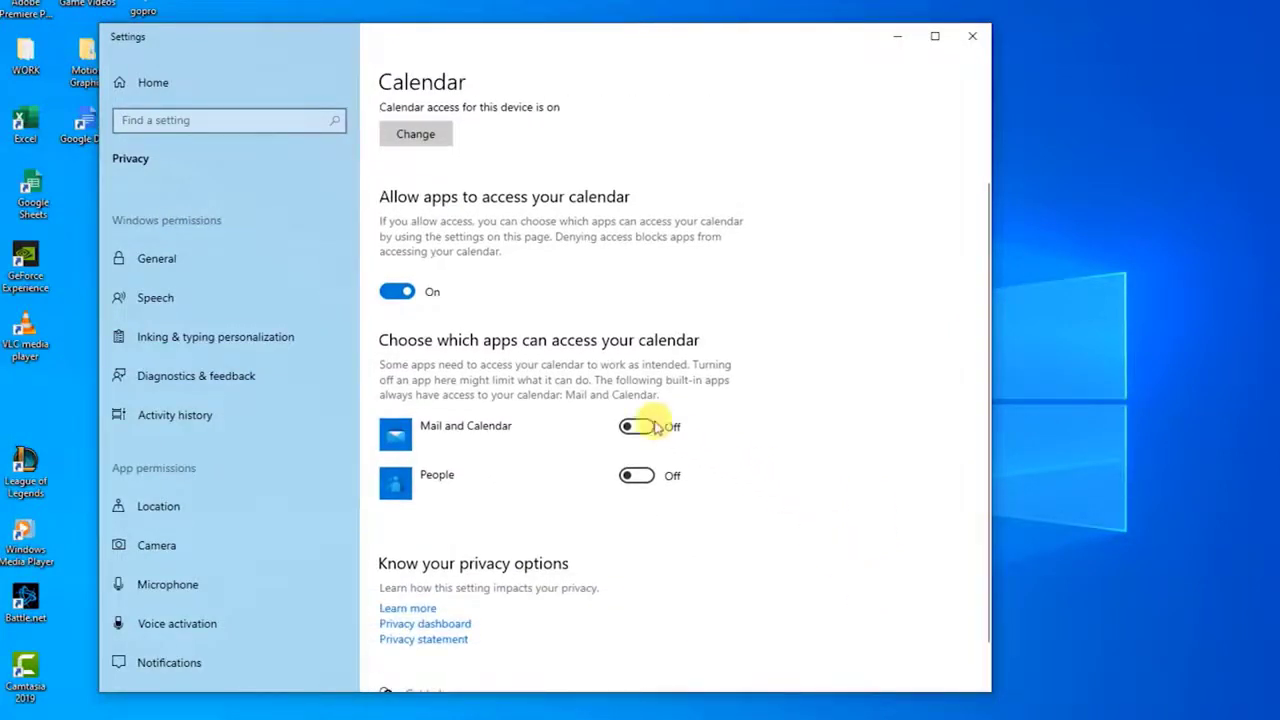
pyautogui.click(648, 427)
pyautogui.click(970, 37)
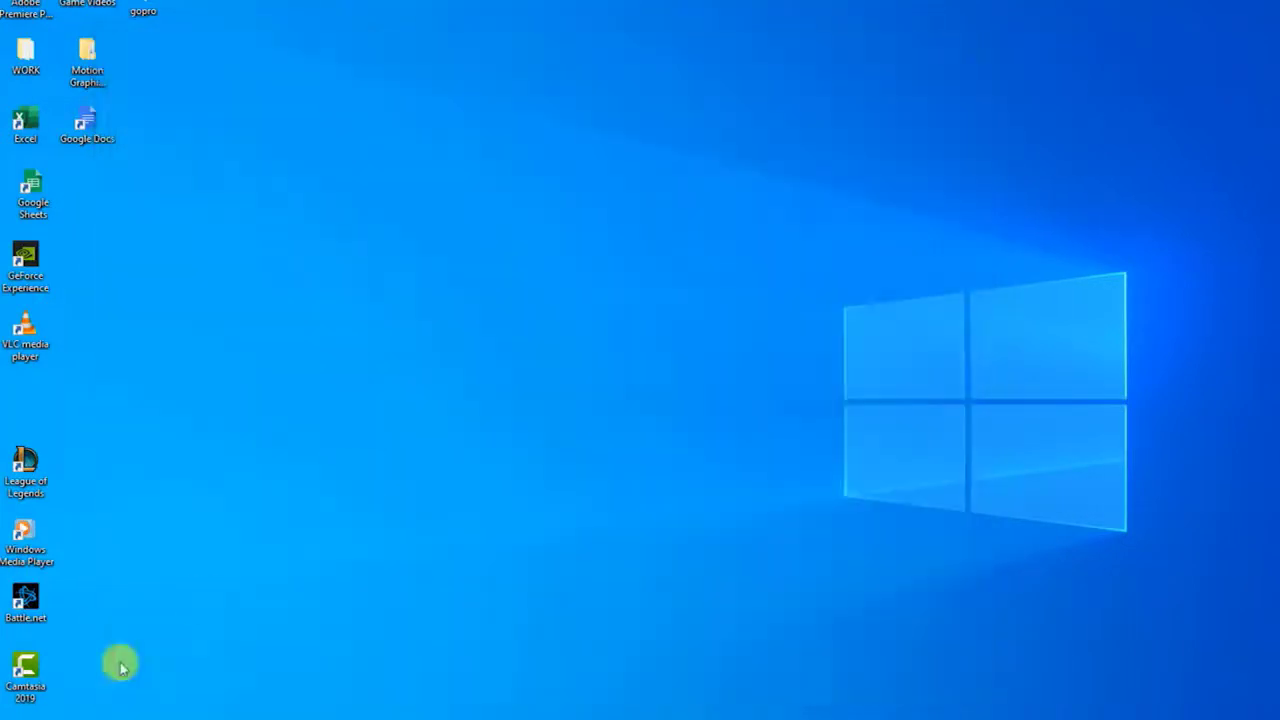
# View the Restart choice in the computer's power options and dismiss it without restarting.
pyautogui.click(23, 700)
pyautogui.click(24, 657)
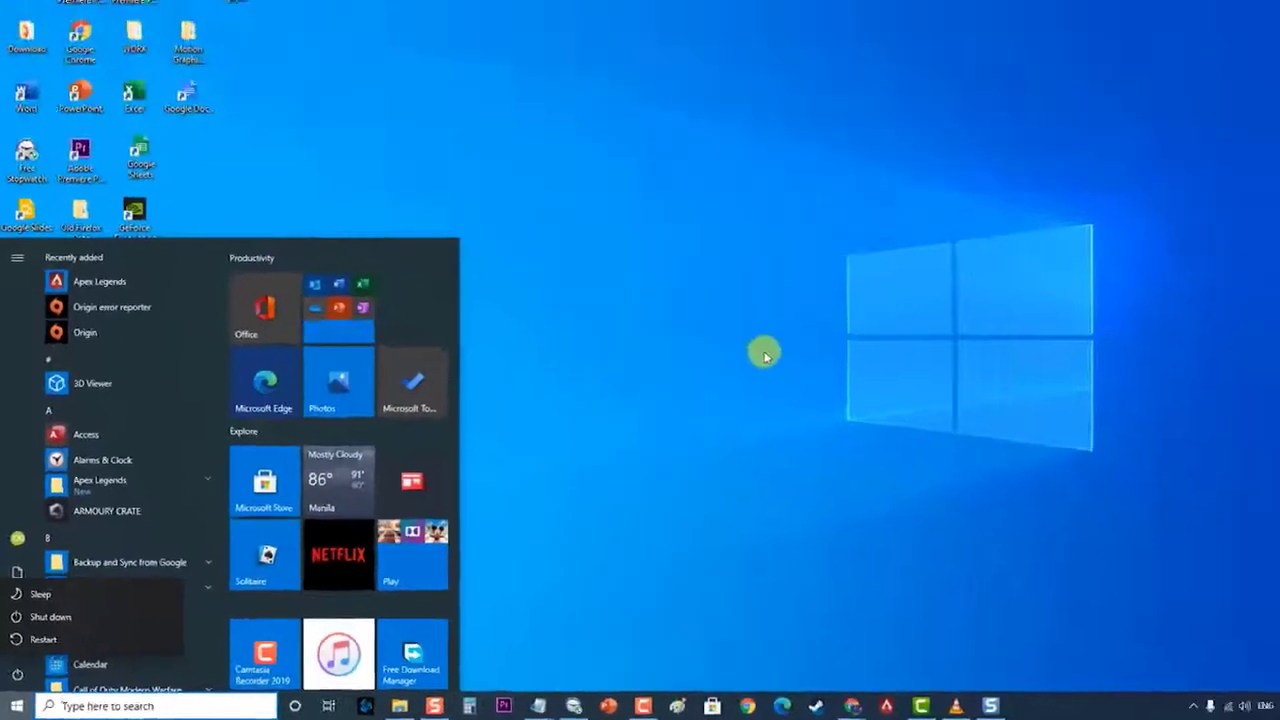
pyautogui.click(763, 355)
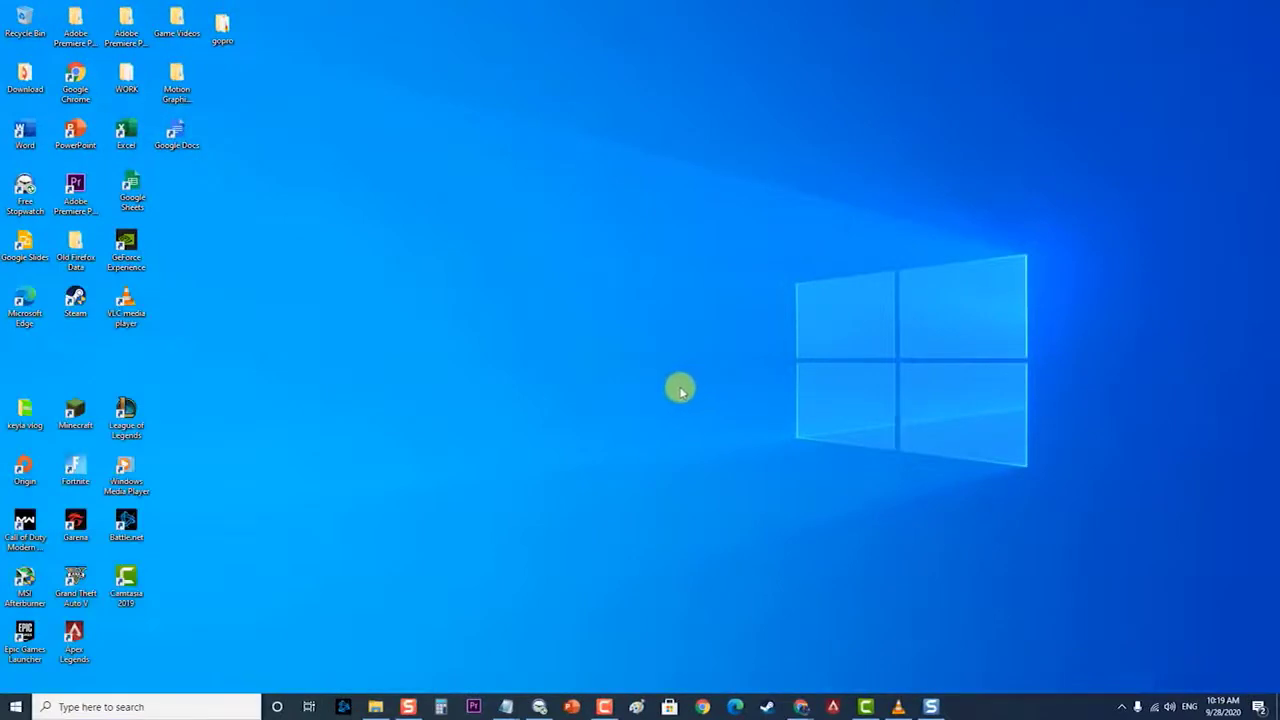